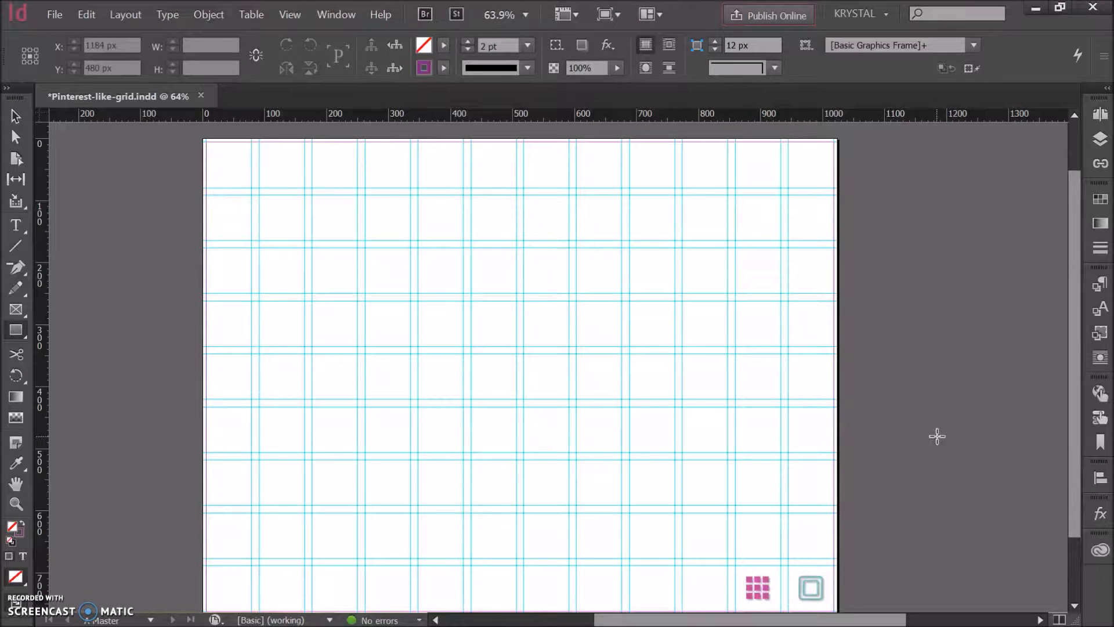
Step: Draw a text frame about 52 by 44 px in the master page's upper-right corner and check that the Navigation layer is active
scroll(937, 437, down, 2)
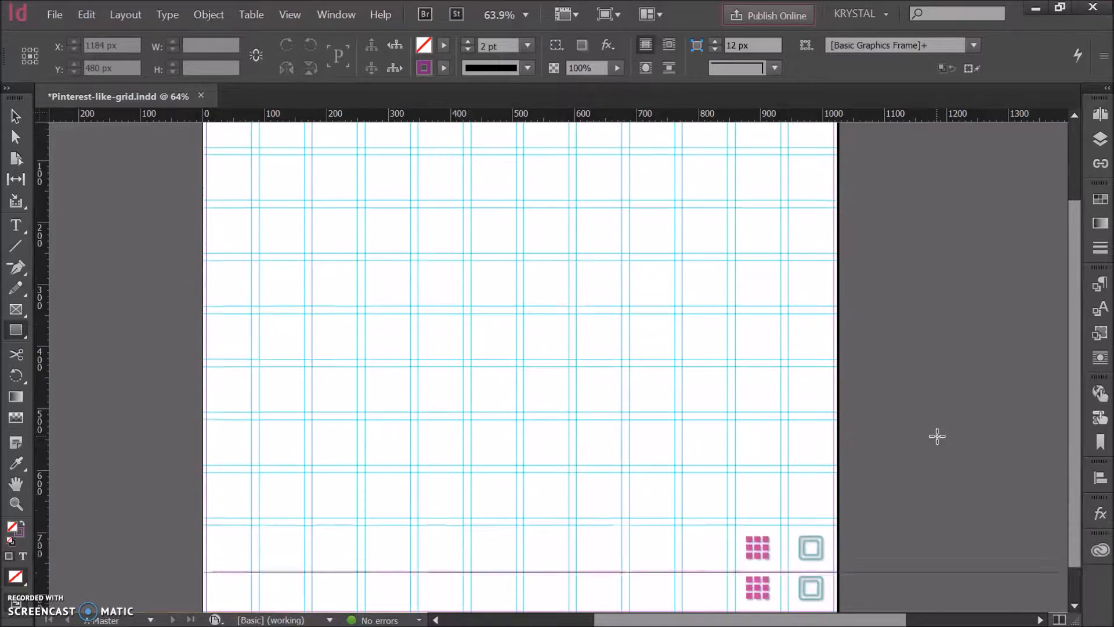
scroll(936, 436, up, 1)
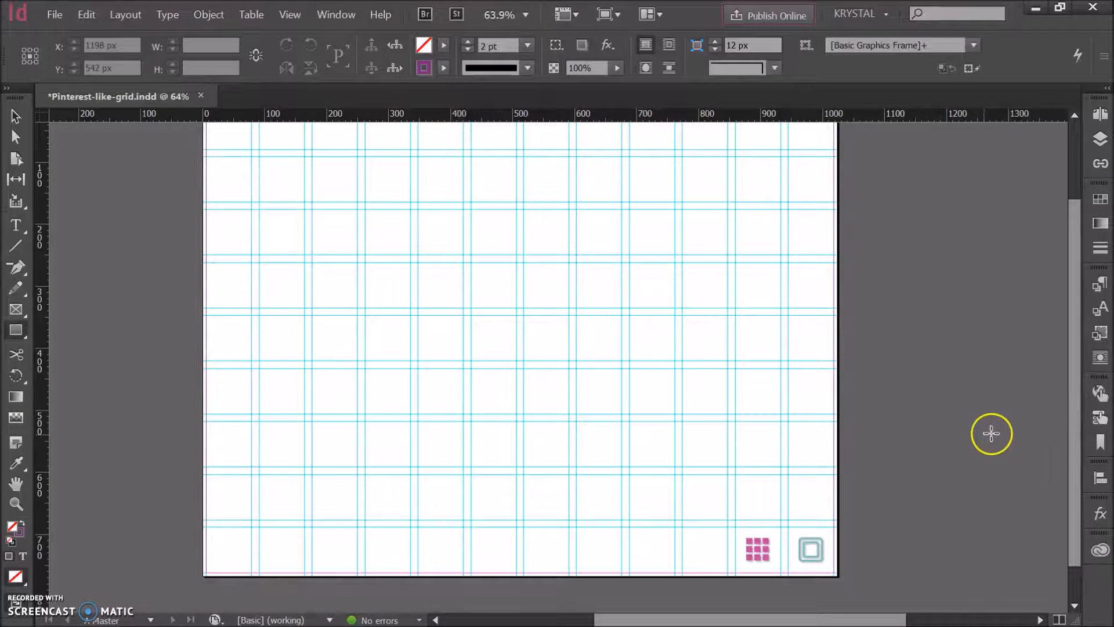
drag(1075, 425, 1075, 402)
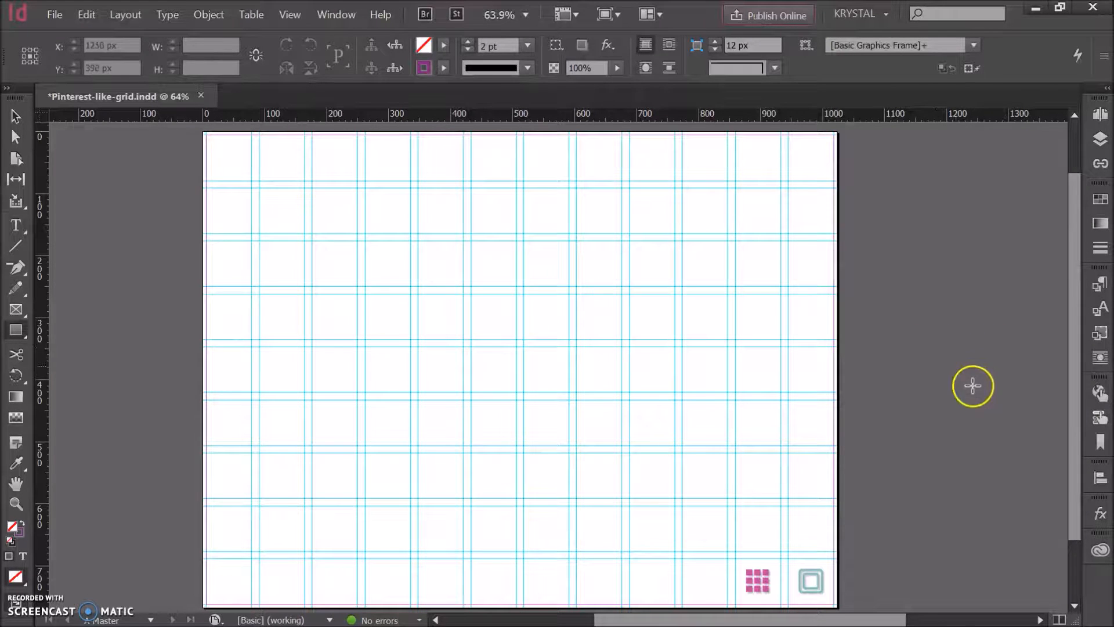
click(25, 225)
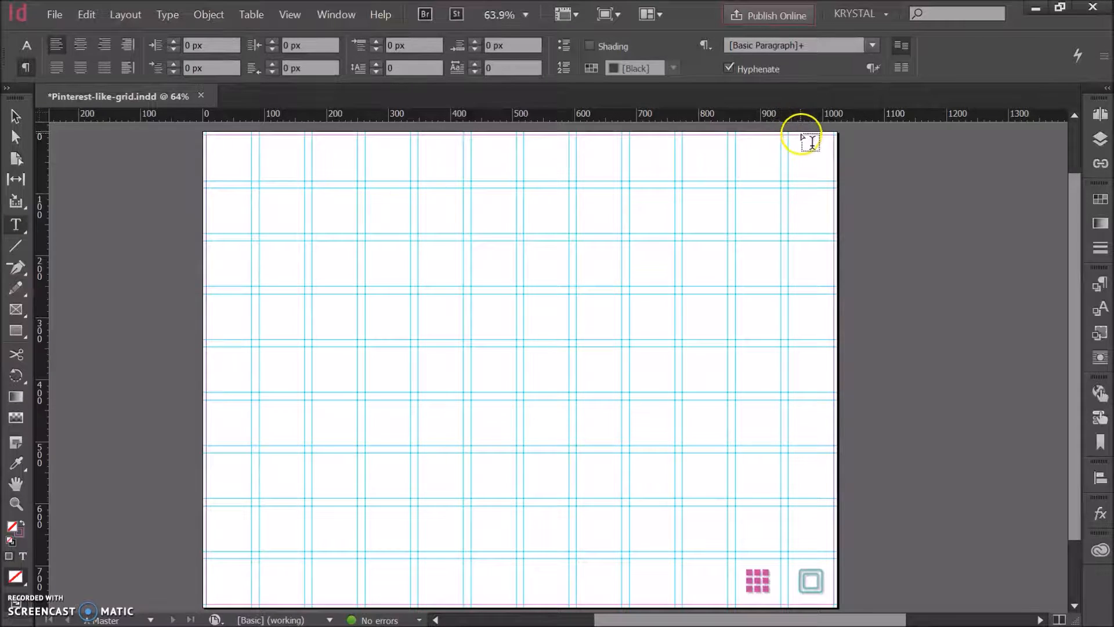
drag(808, 134, 840, 158)
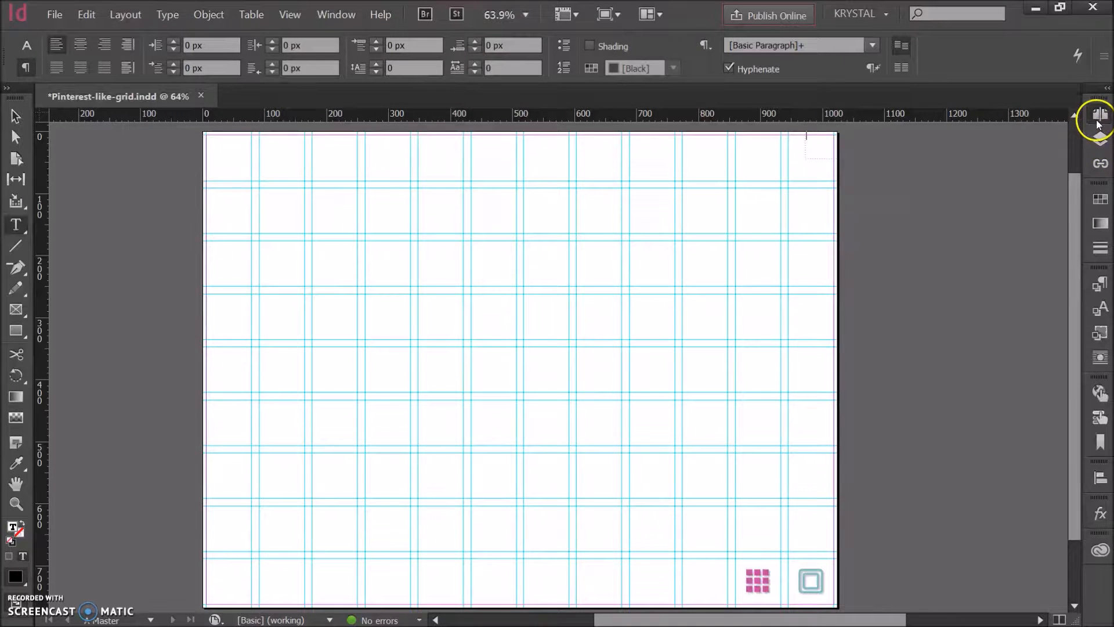
click(1098, 122)
click(870, 109)
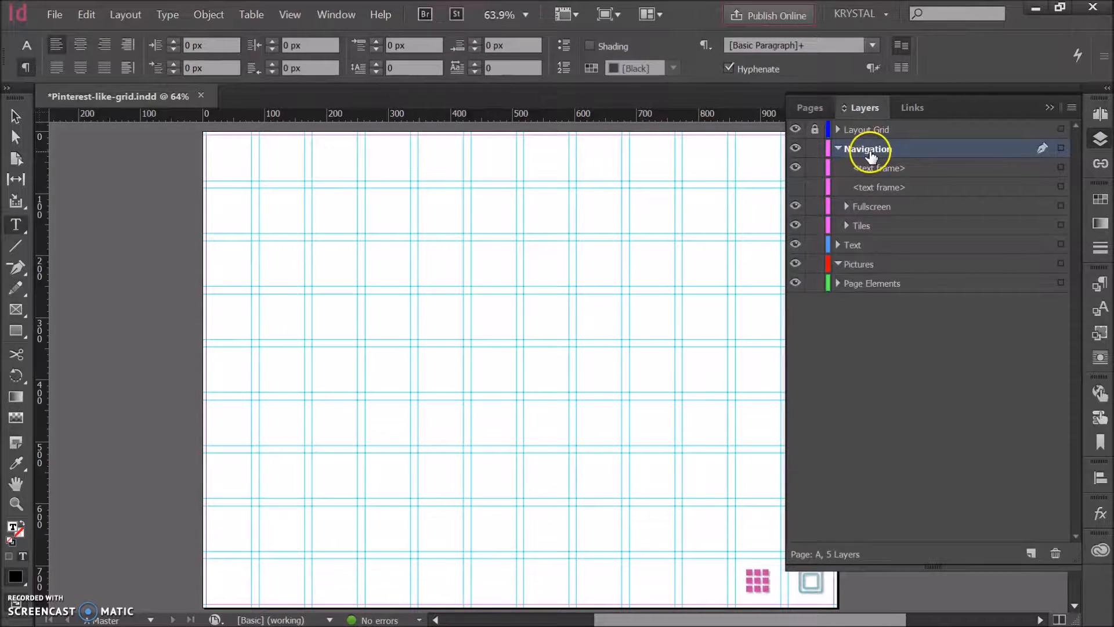
click(1050, 108)
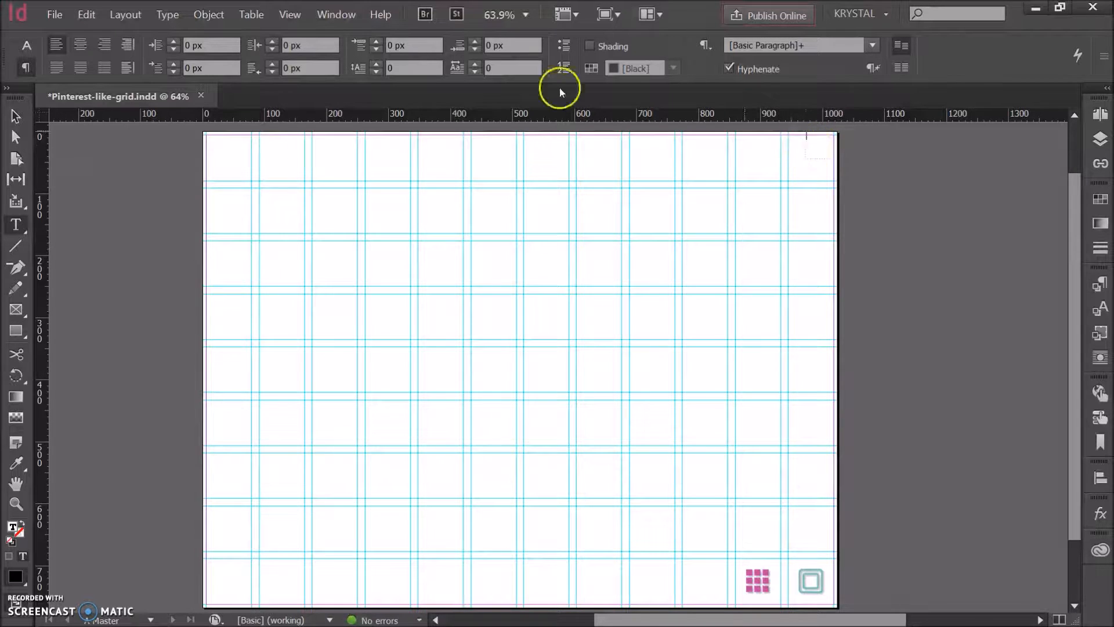
Step: Insert the Current Page Number marker into the new text frame
click(177, 12)
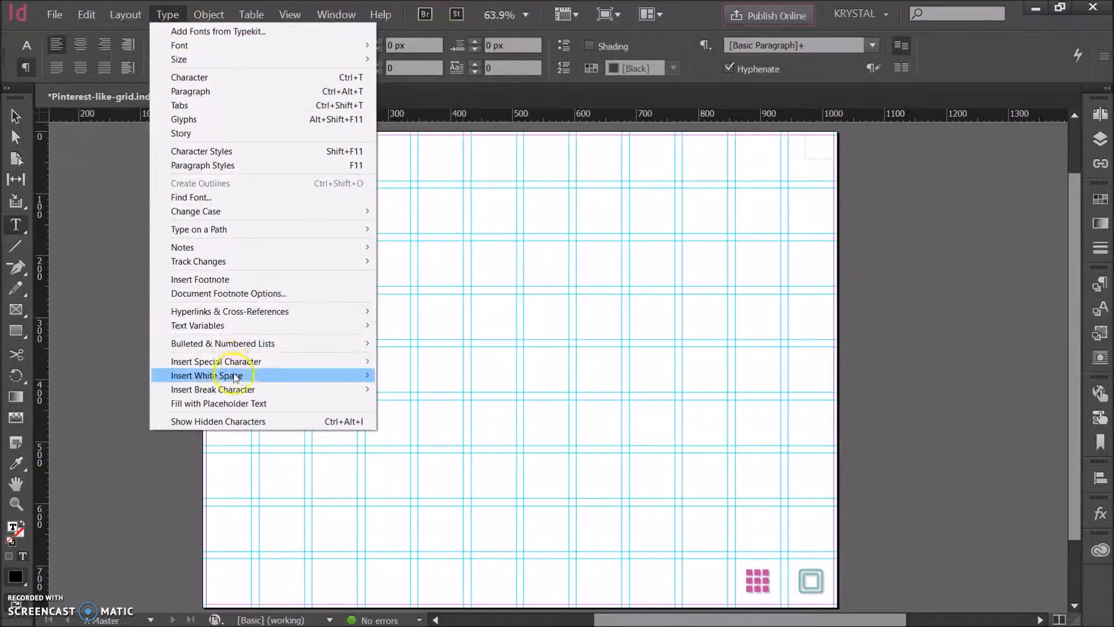
mouse_move(234, 364)
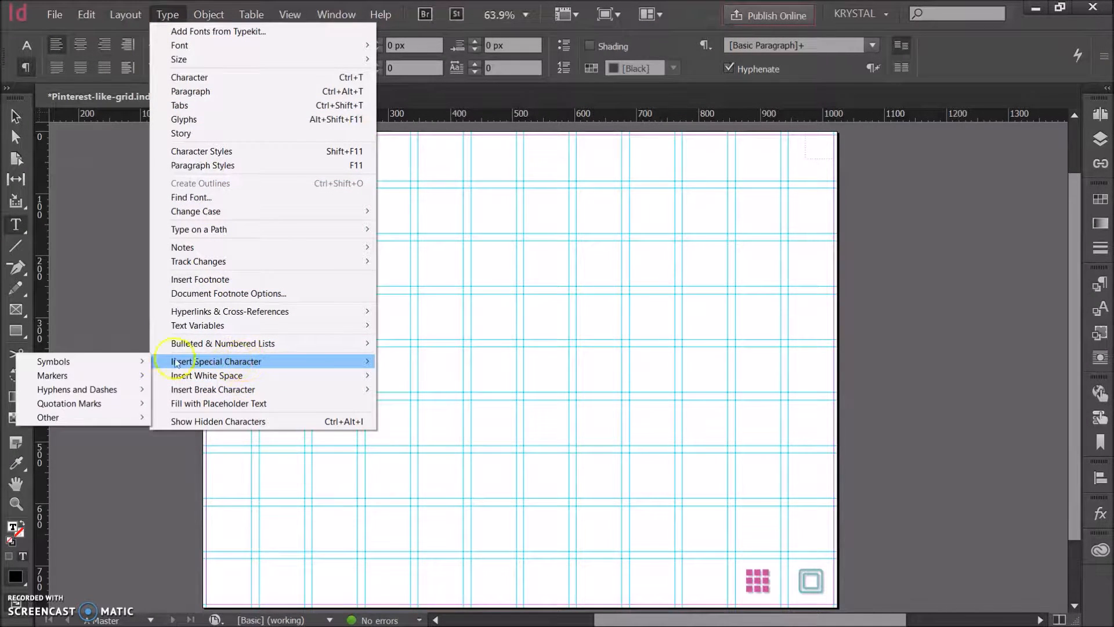
mouse_move(58, 375)
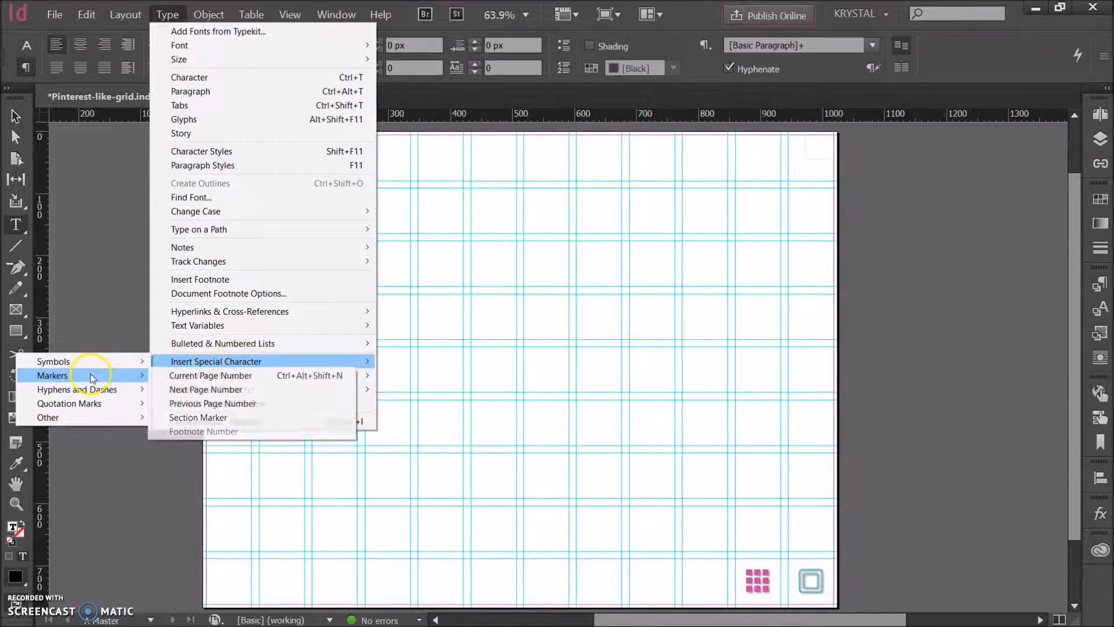
click(231, 376)
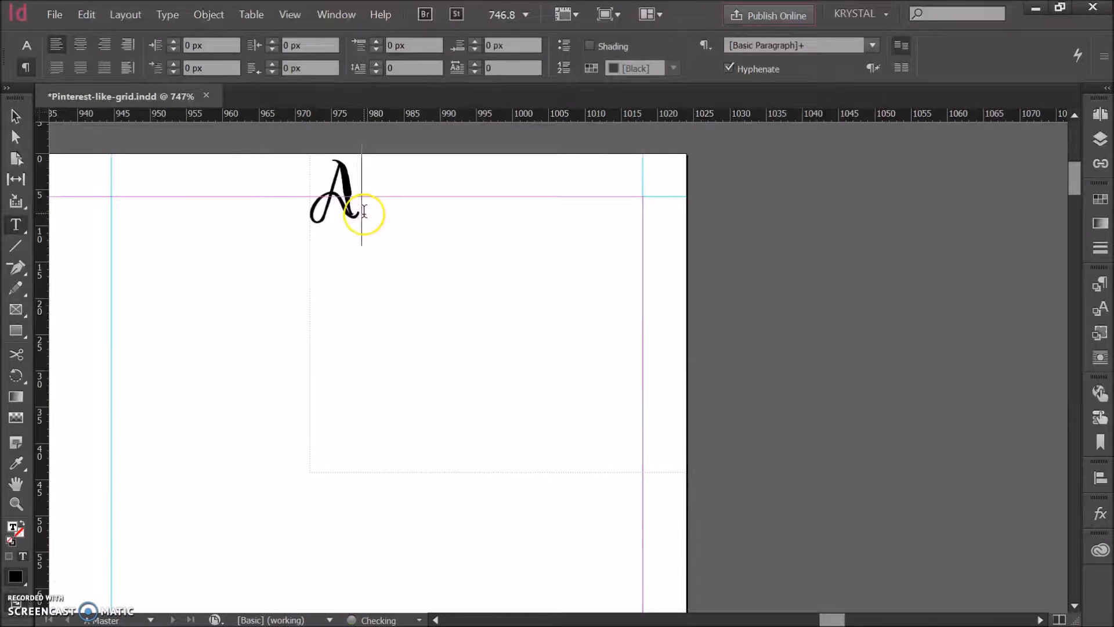
Step: Change the page number marker's font to Raleway Medium
double_click(364, 213)
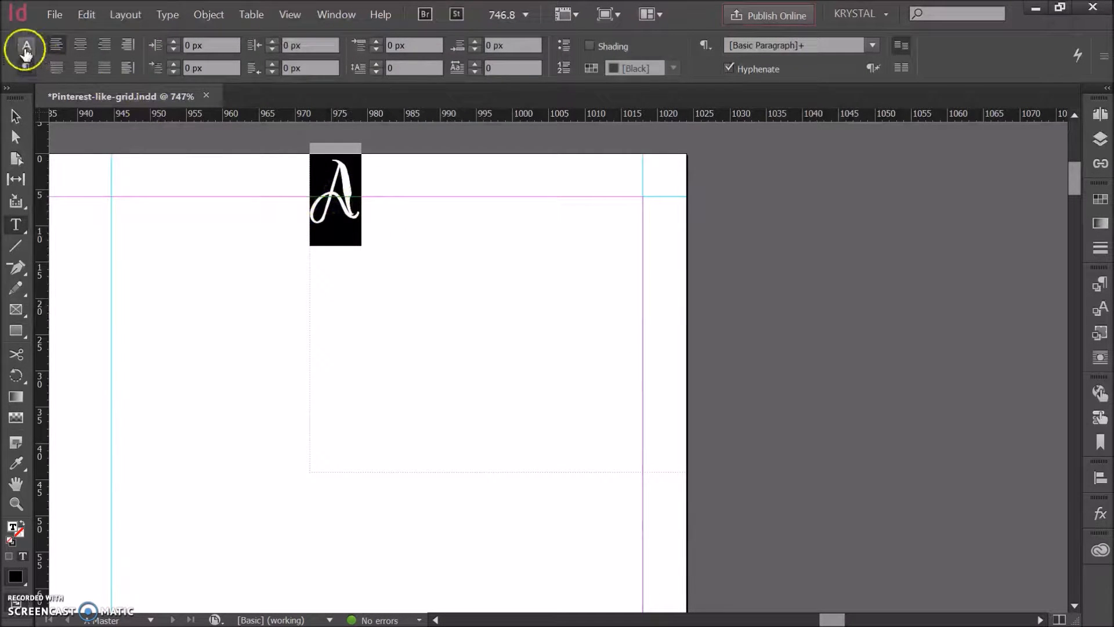
click(26, 45)
click(132, 45)
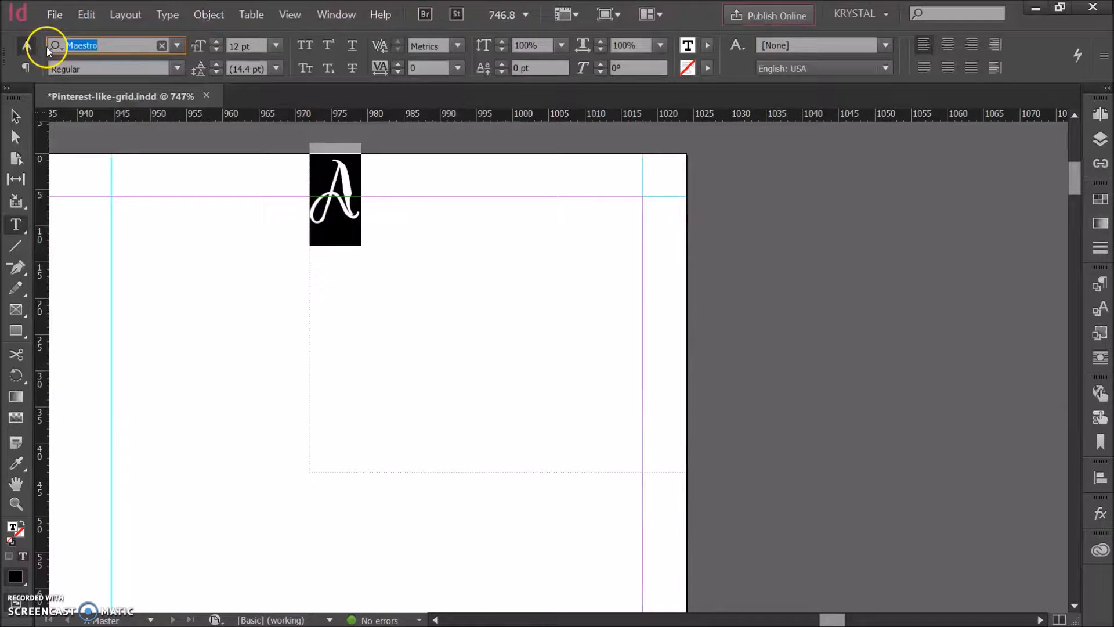
text(rale)
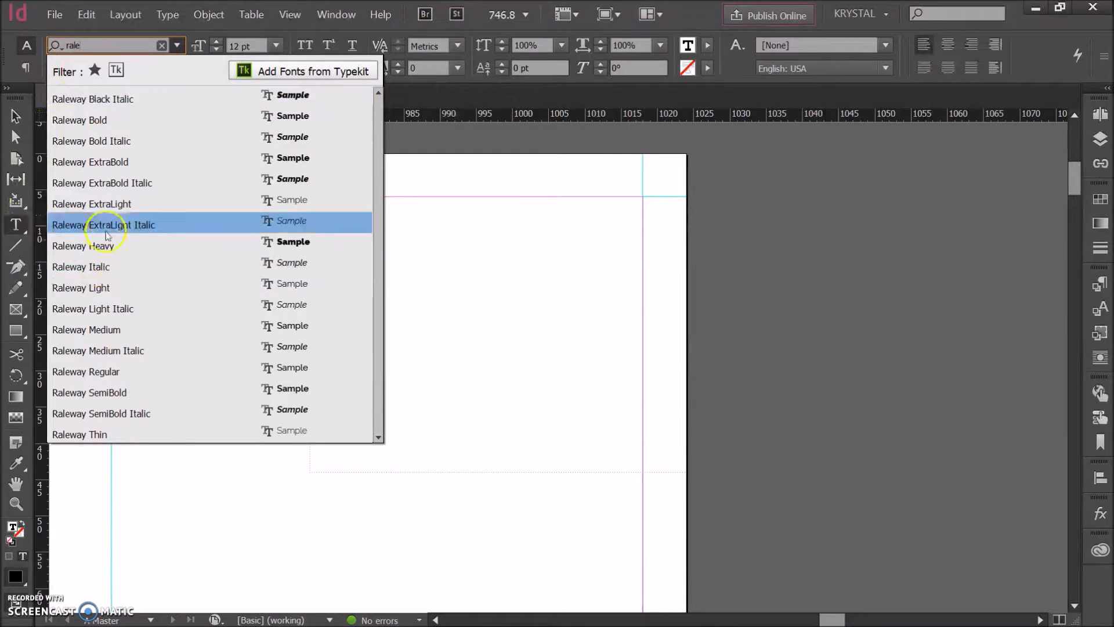
click(106, 330)
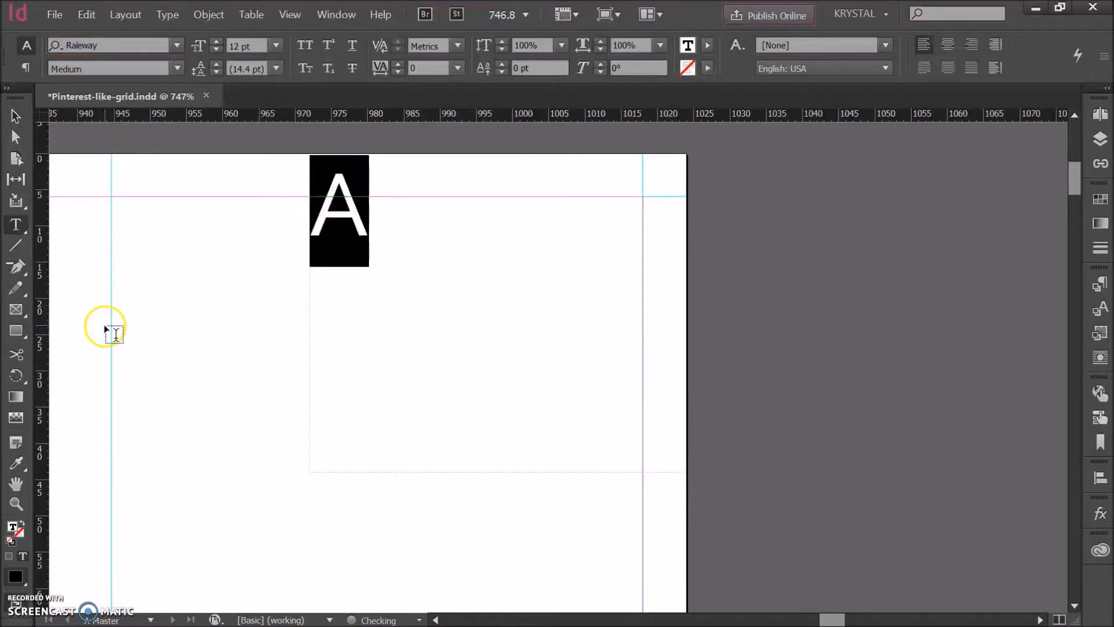
Step: Centre the page number marker horizontally and vertically within its text frame
click(952, 55)
click(15, 116)
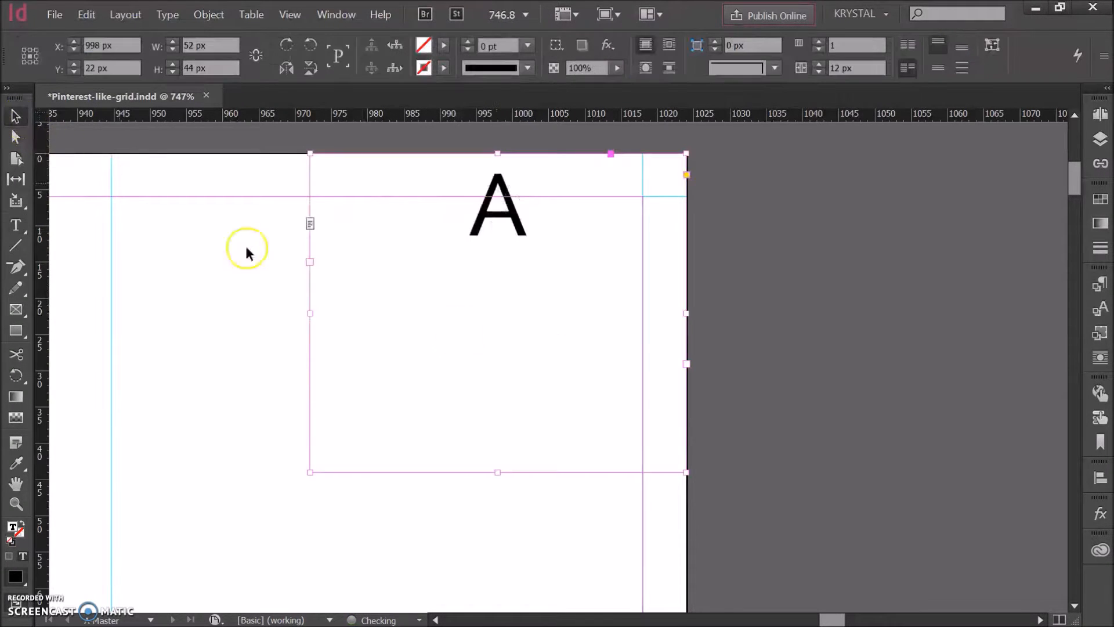
click(938, 71)
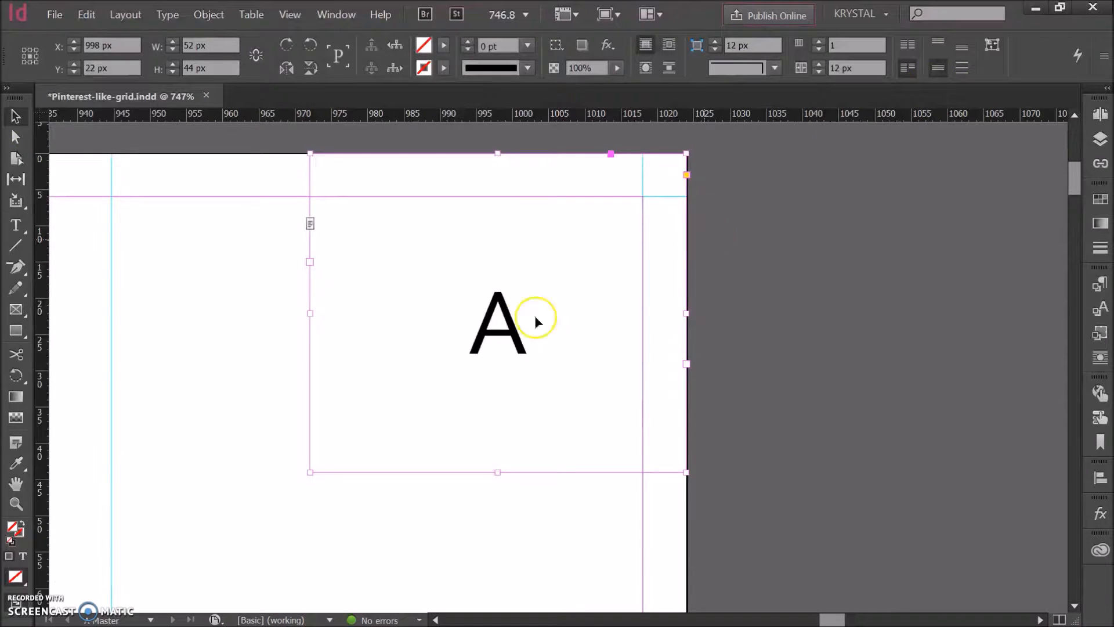
Step: Set the page number marker's font size to 24 pt
double_click(505, 324)
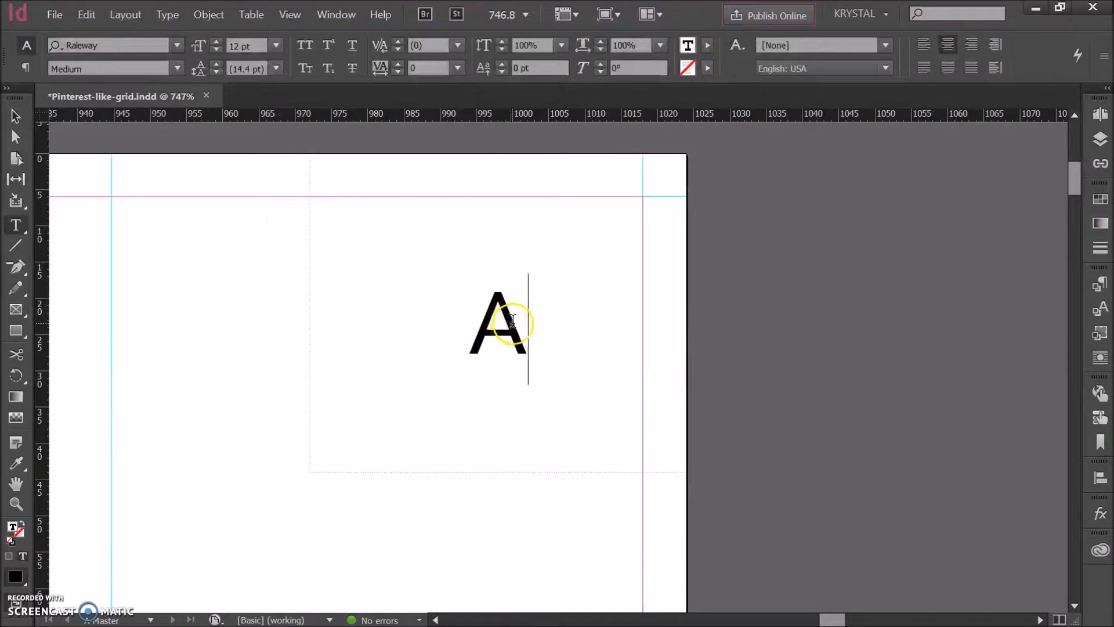
drag(517, 316, 474, 315)
click(275, 46)
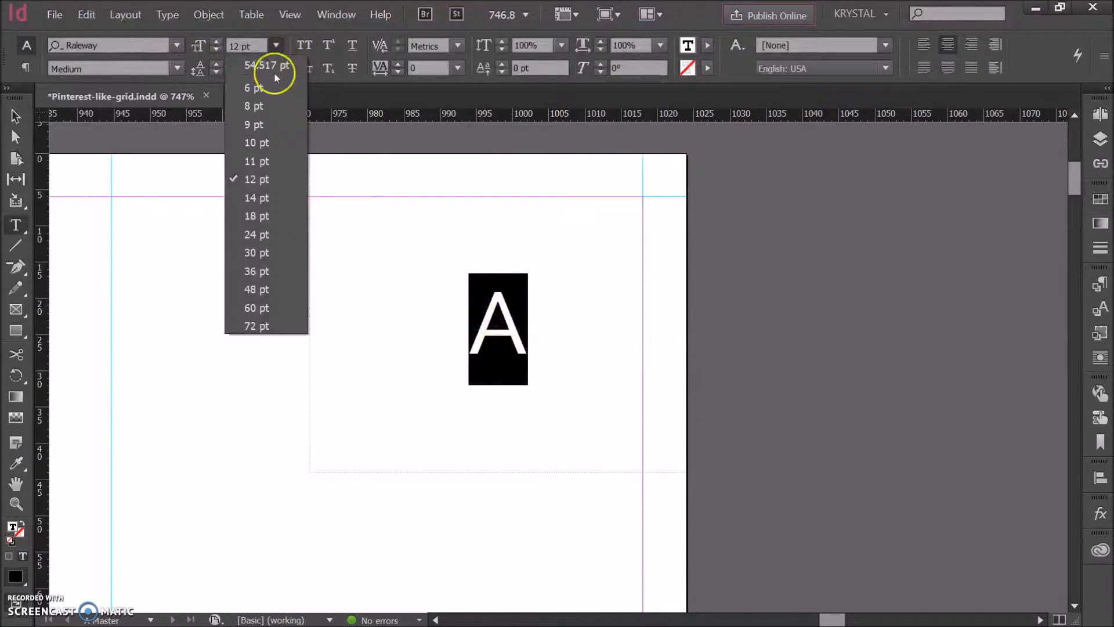
click(259, 217)
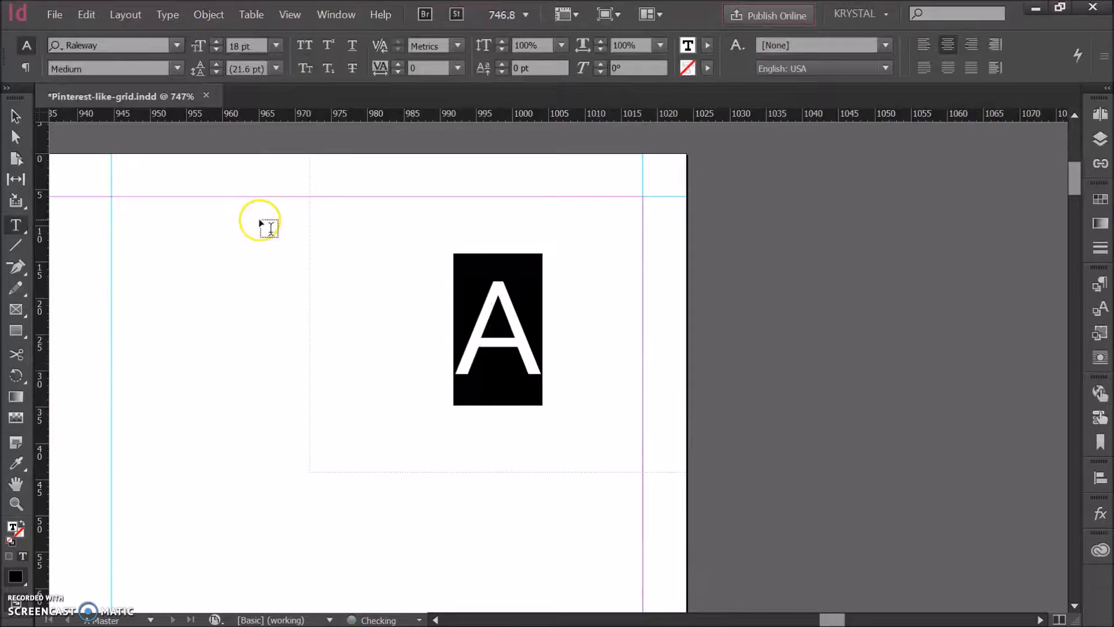
click(279, 47)
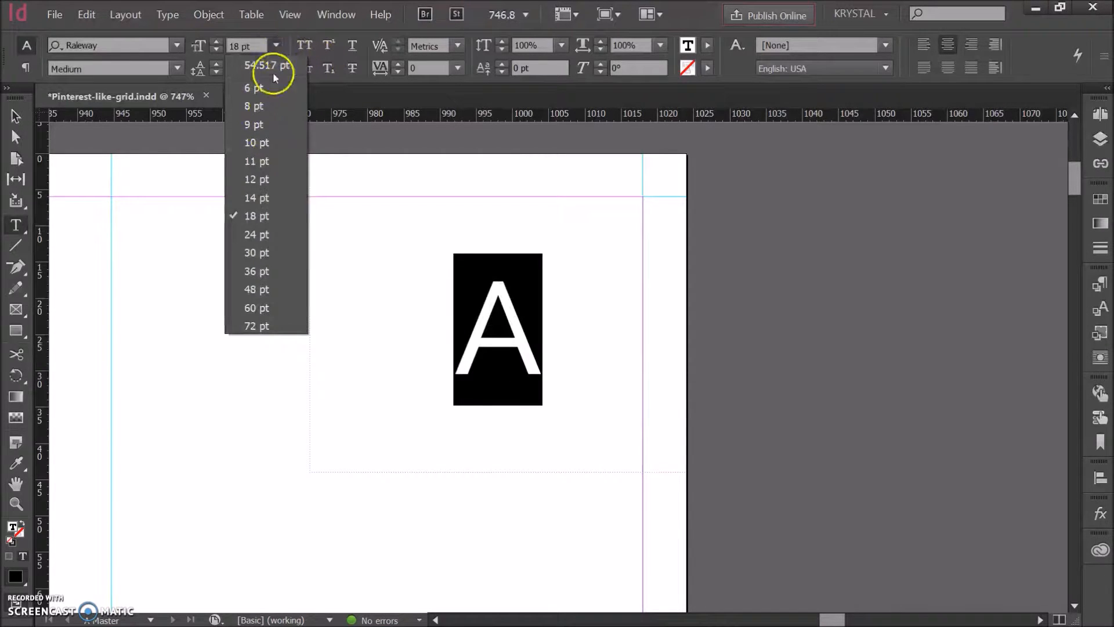
click(249, 237)
click(711, 296)
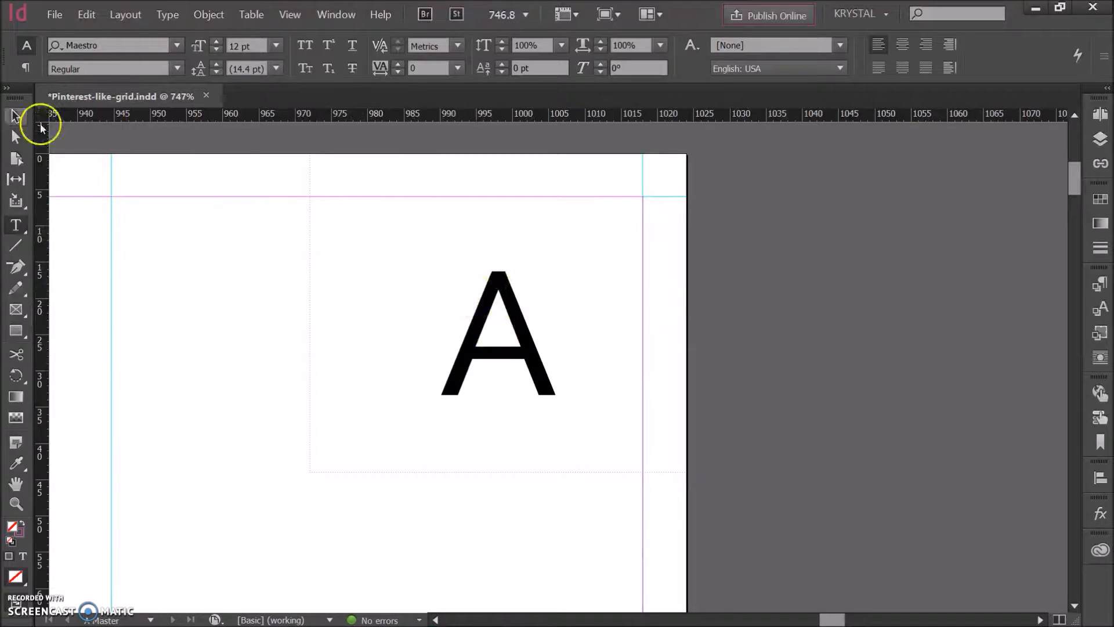
Step: Fill the page number's text frame with the pink swatch C=22 M=86 Y=0 K=0
click(16, 116)
click(419, 287)
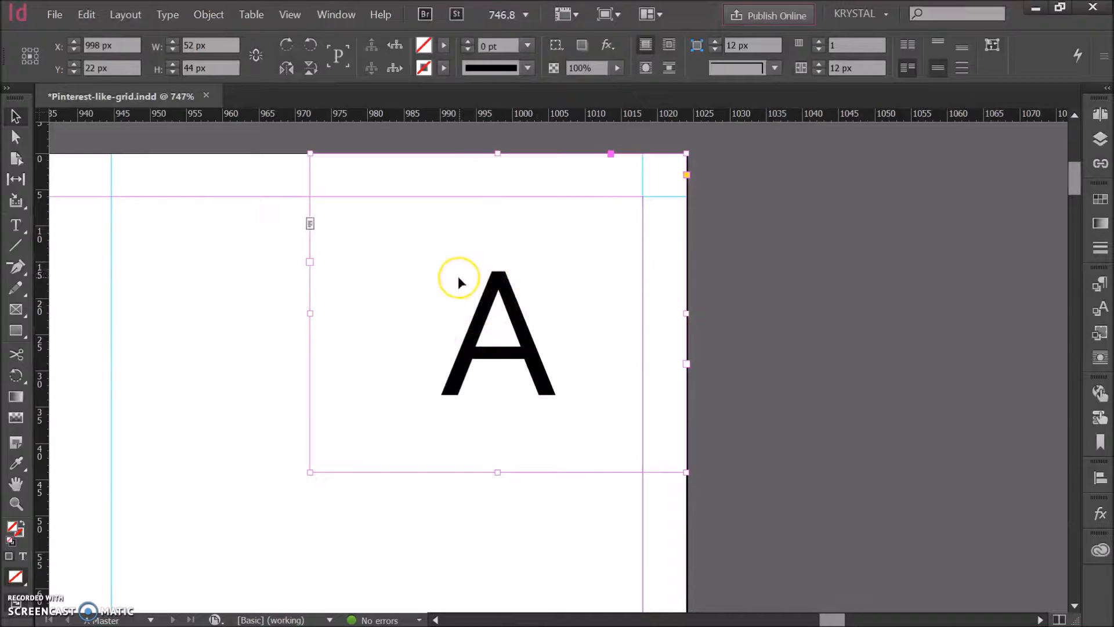
click(445, 47)
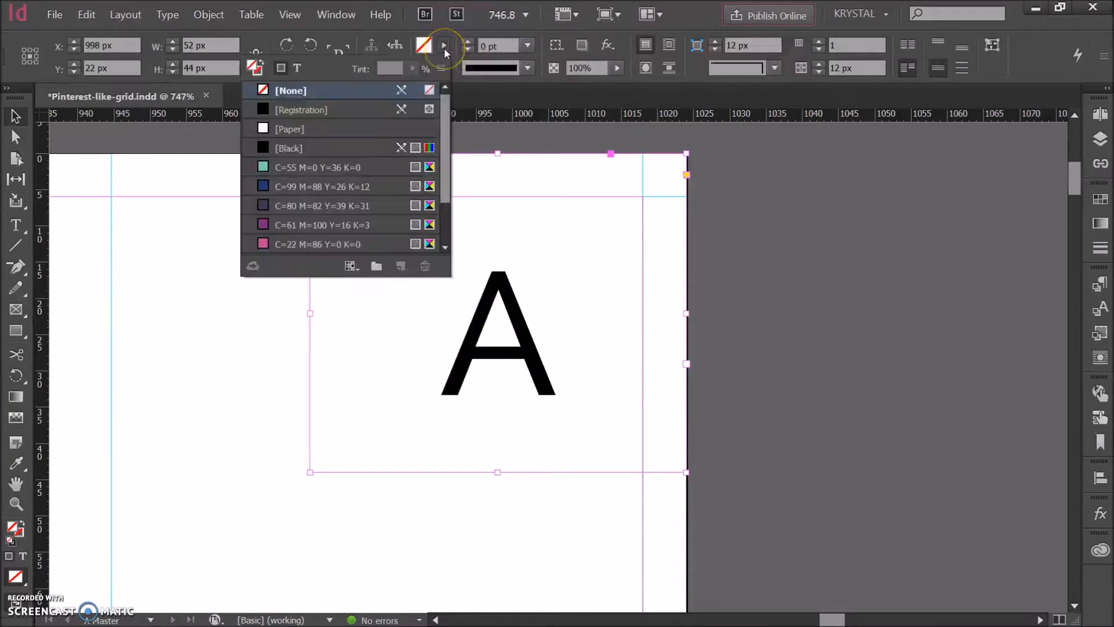
click(302, 244)
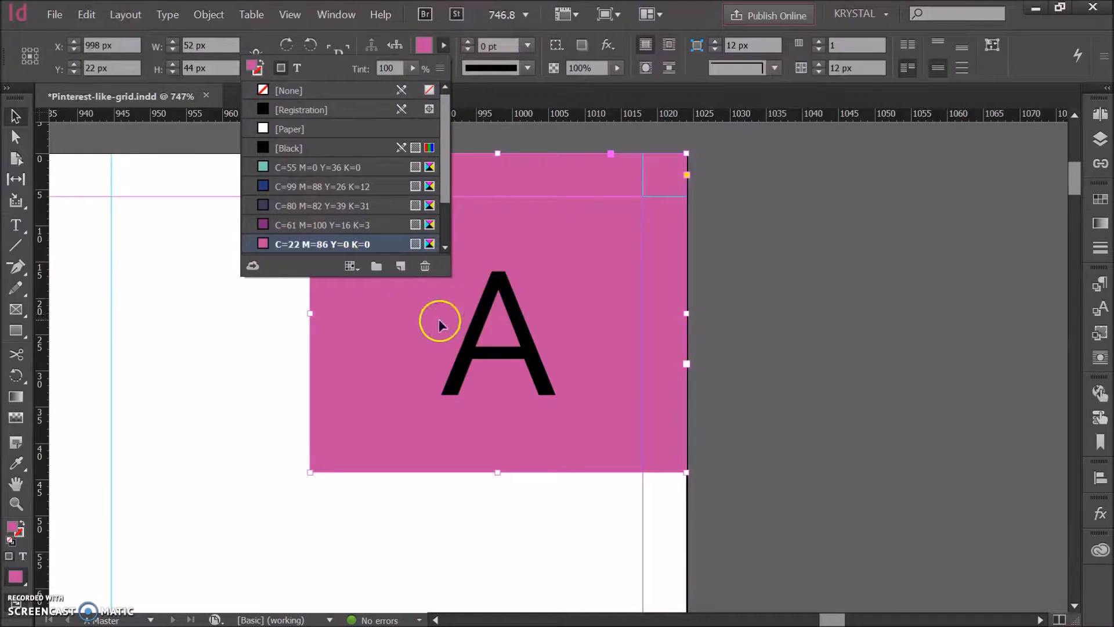
Step: Set the page number marker's text colour to the [Paper] swatch
double_click(508, 324)
drag(468, 324, 536, 335)
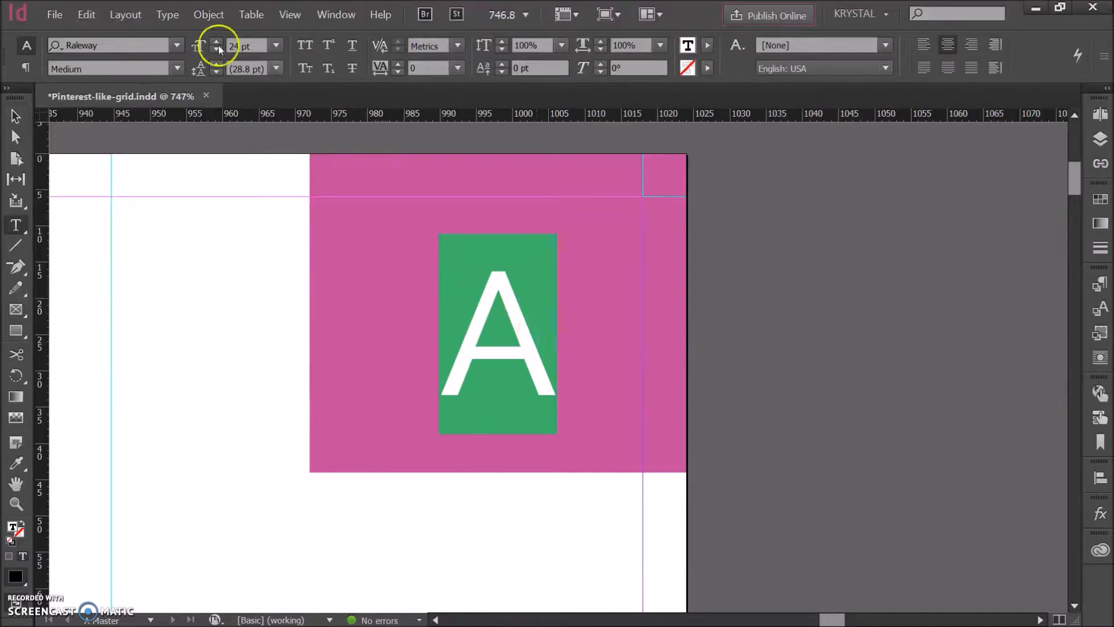
click(707, 45)
click(544, 128)
click(791, 273)
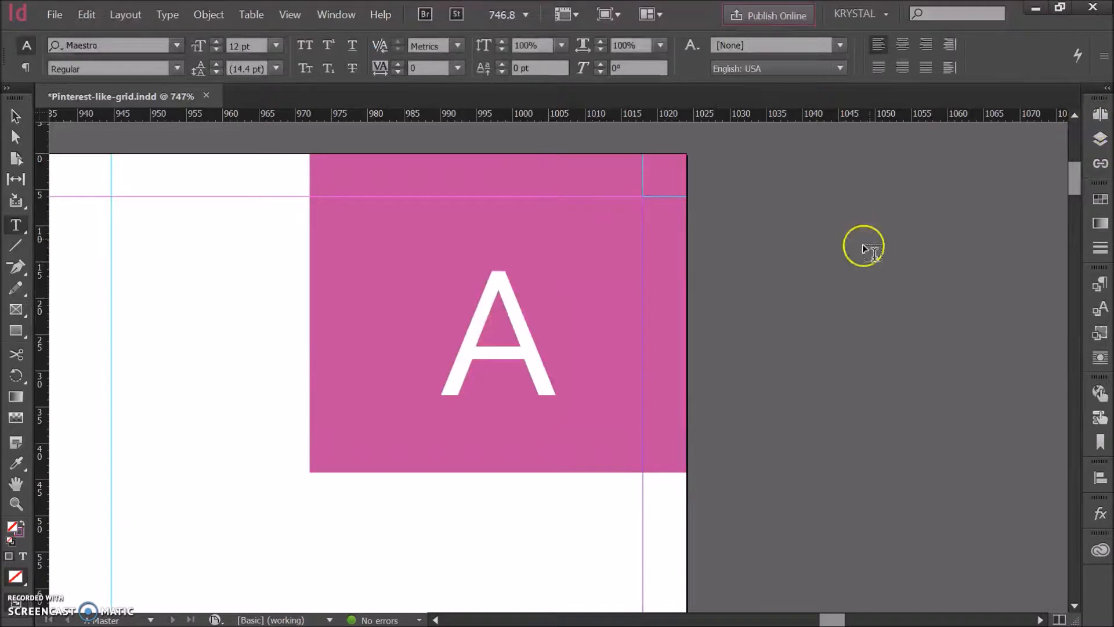
Step: Set the page number frame's width to 44 px and move it flush into the page's upper-right corner
key(ctrl+1)
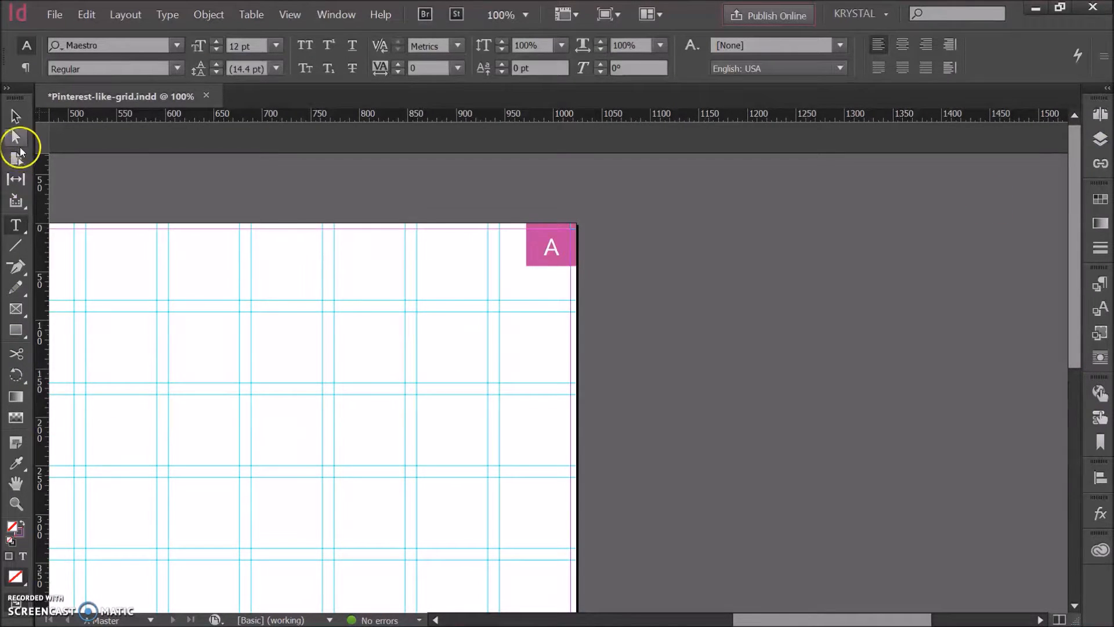
click(16, 116)
click(532, 267)
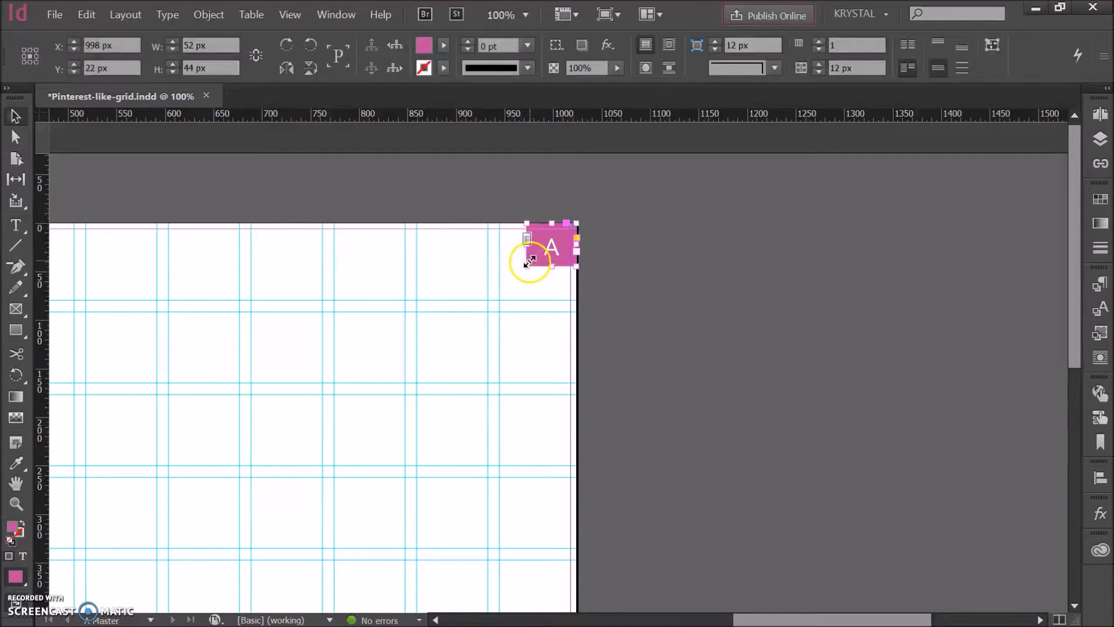
double_click(211, 45)
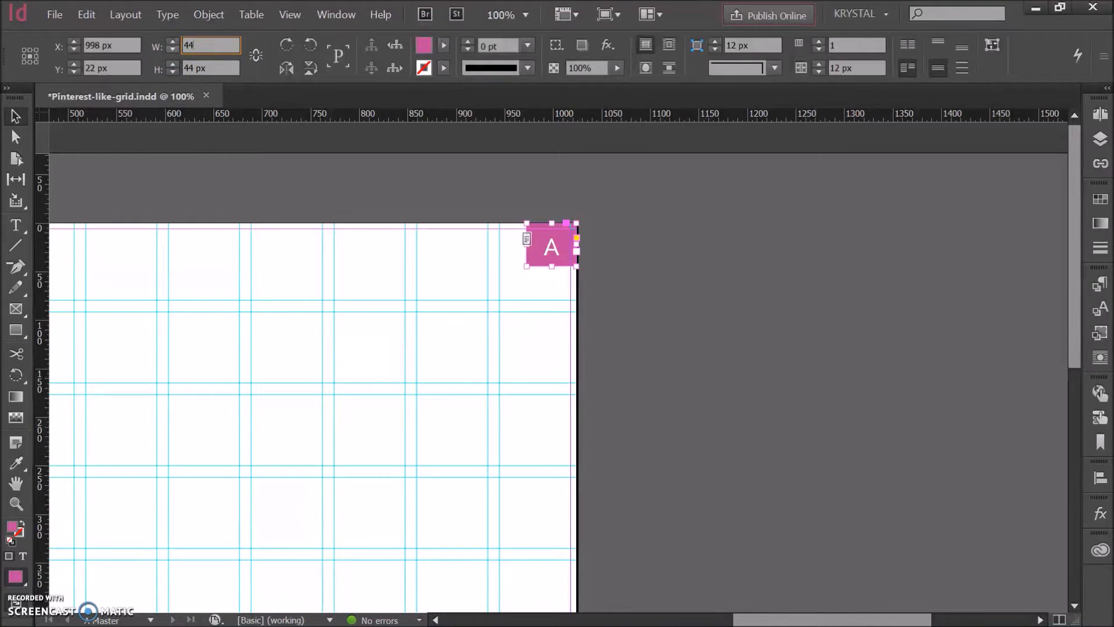
key(Return)
drag(549, 245, 562, 239)
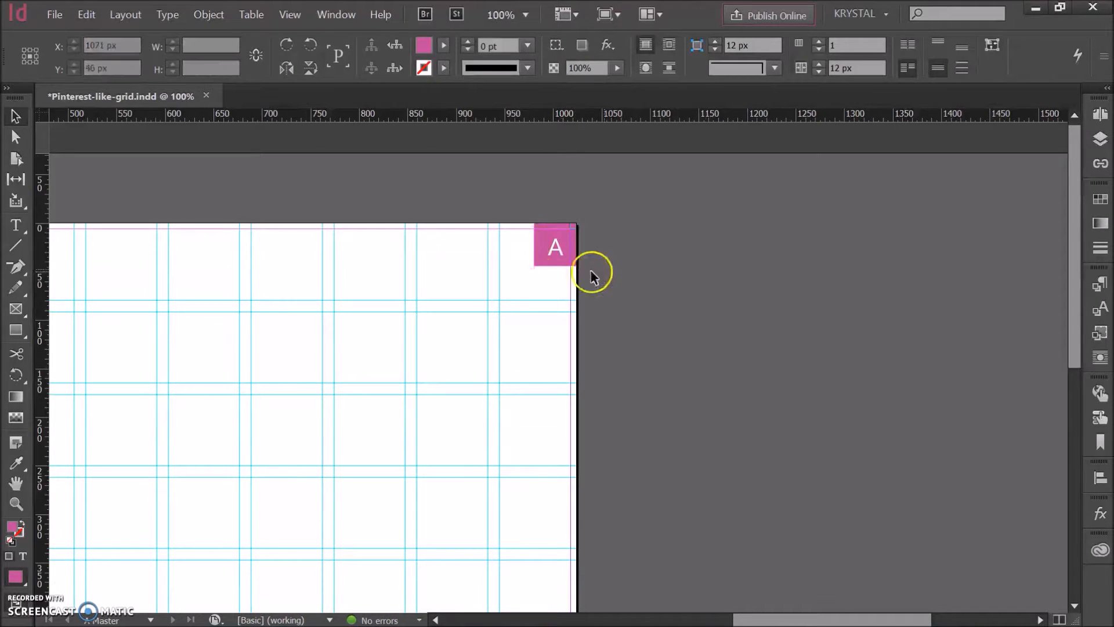
click(555, 259)
click(660, 295)
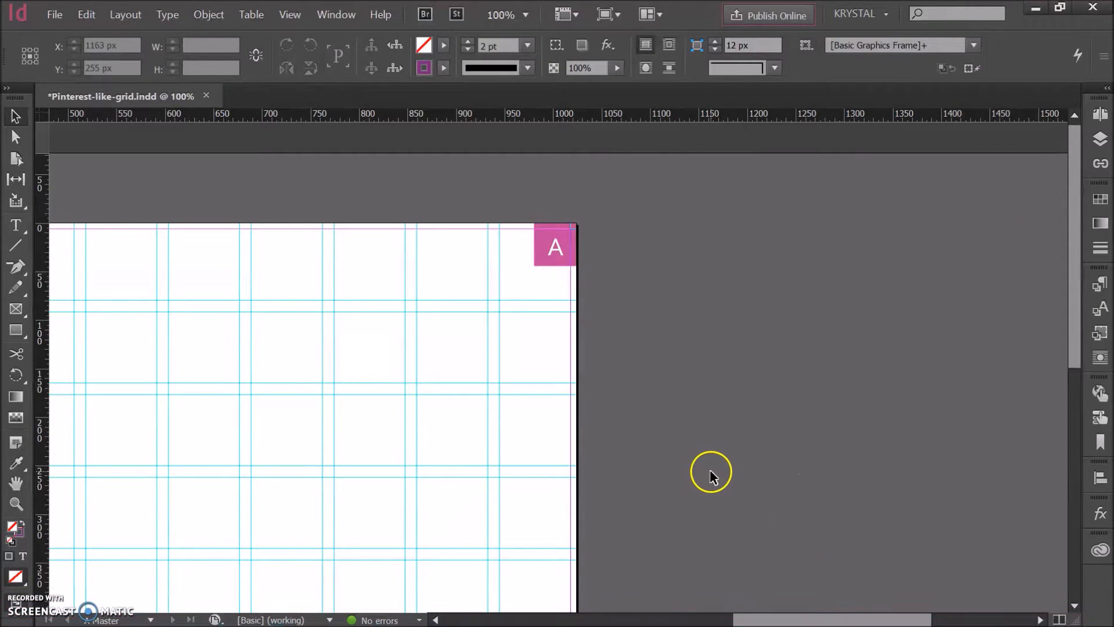
Step: Fit the whole master page in view and review the document's page thumbnails for the page number
key(ctrl+0)
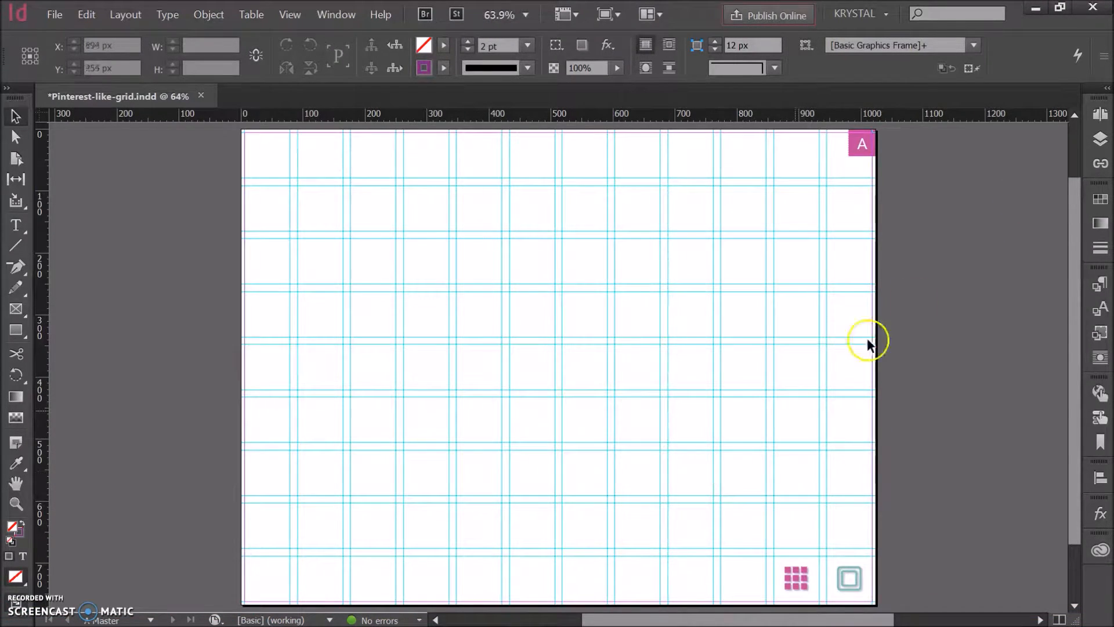
click(1101, 115)
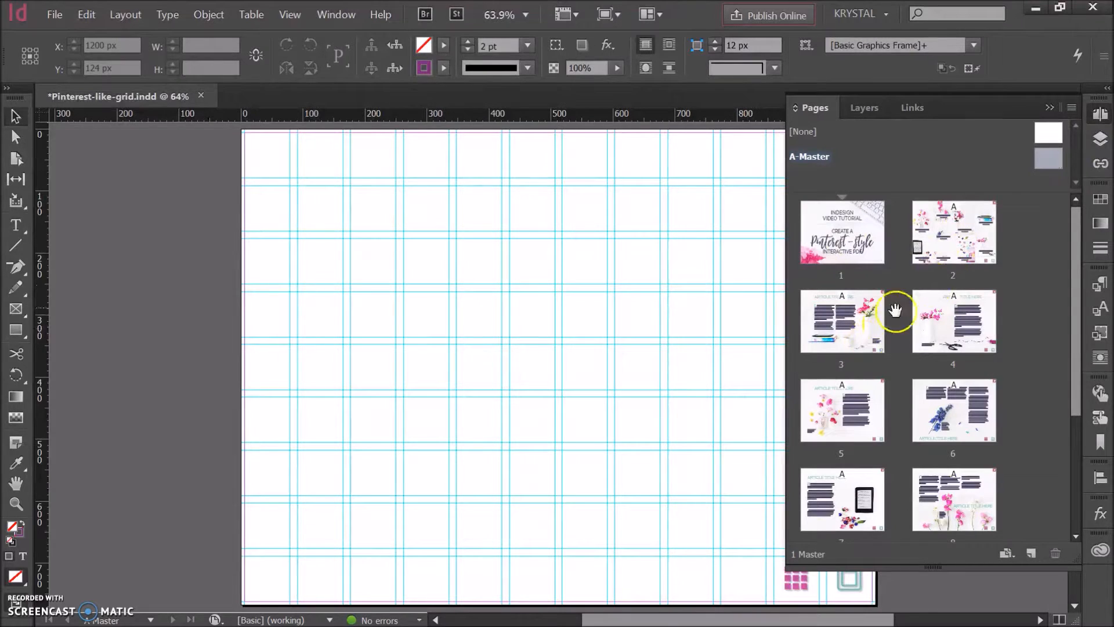
drag(953, 261, 958, 262)
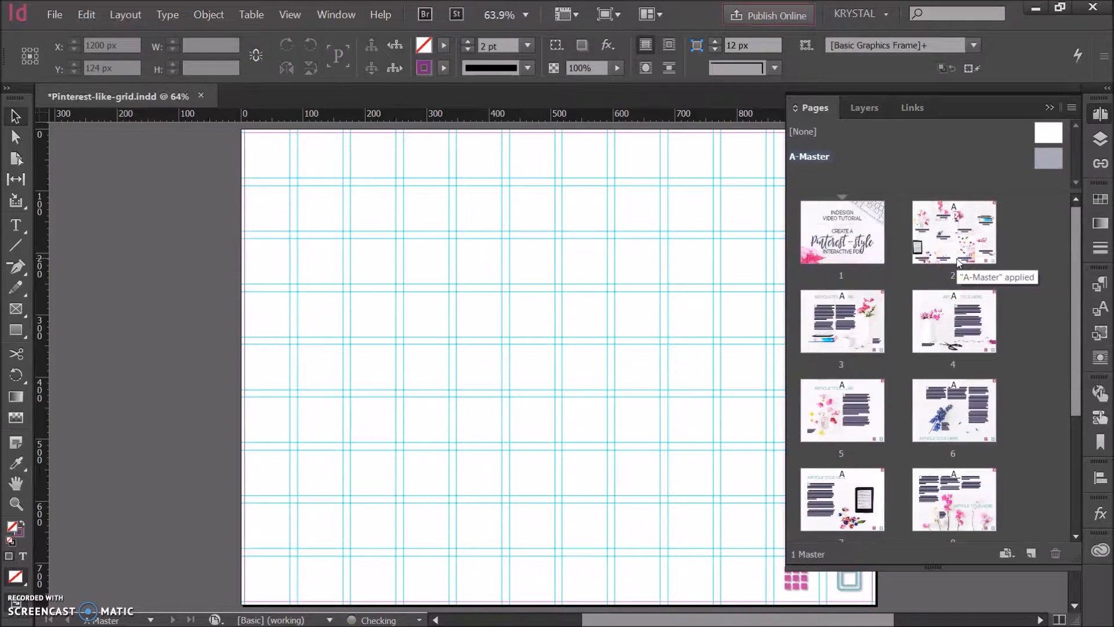
Step: Open page 2 and hide the Text, Pictures and Page Elements layers
double_click(981, 235)
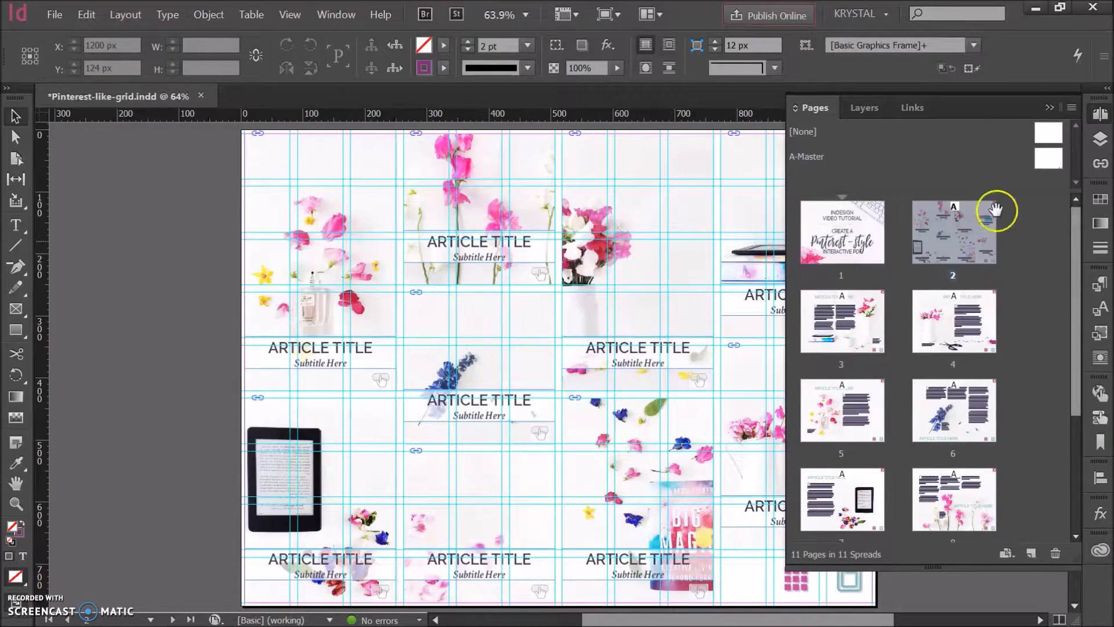
click(1049, 107)
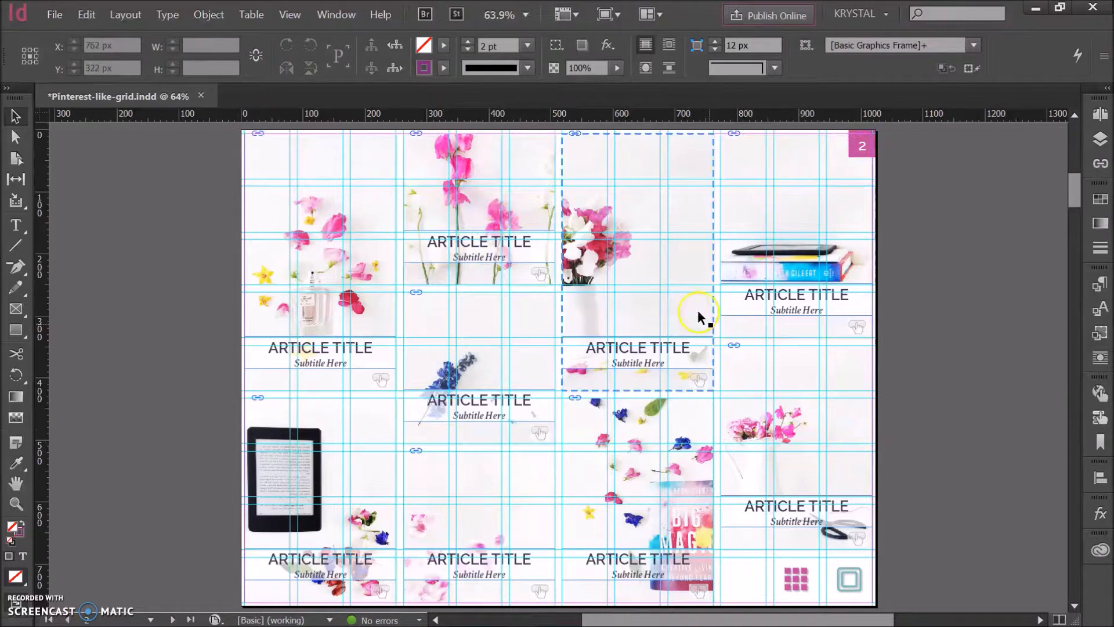
click(1091, 142)
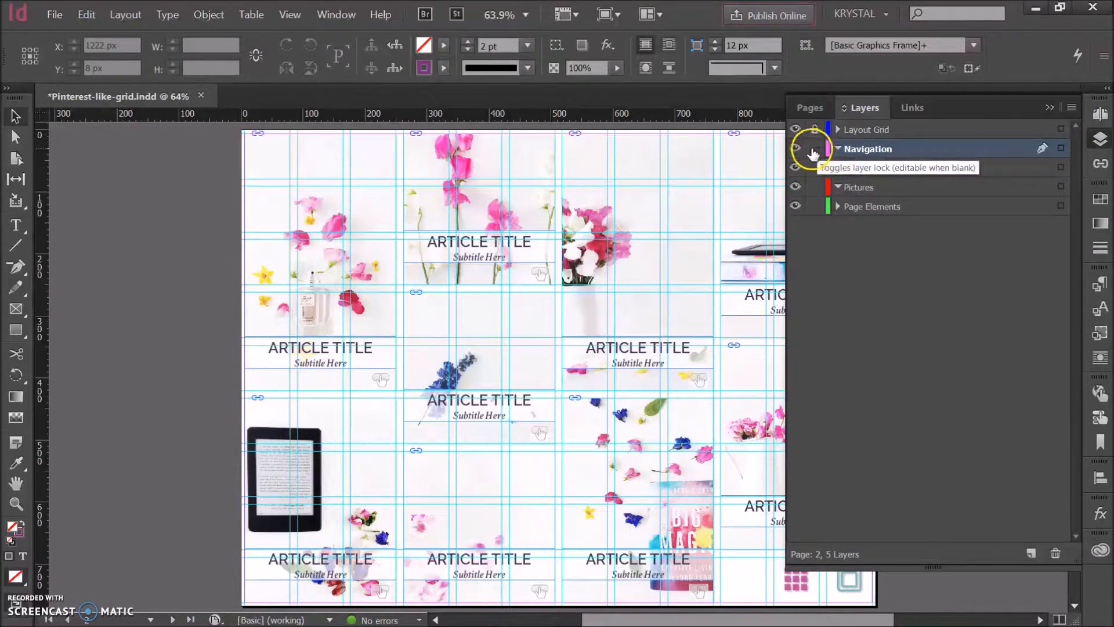
drag(795, 168, 796, 207)
click(1050, 108)
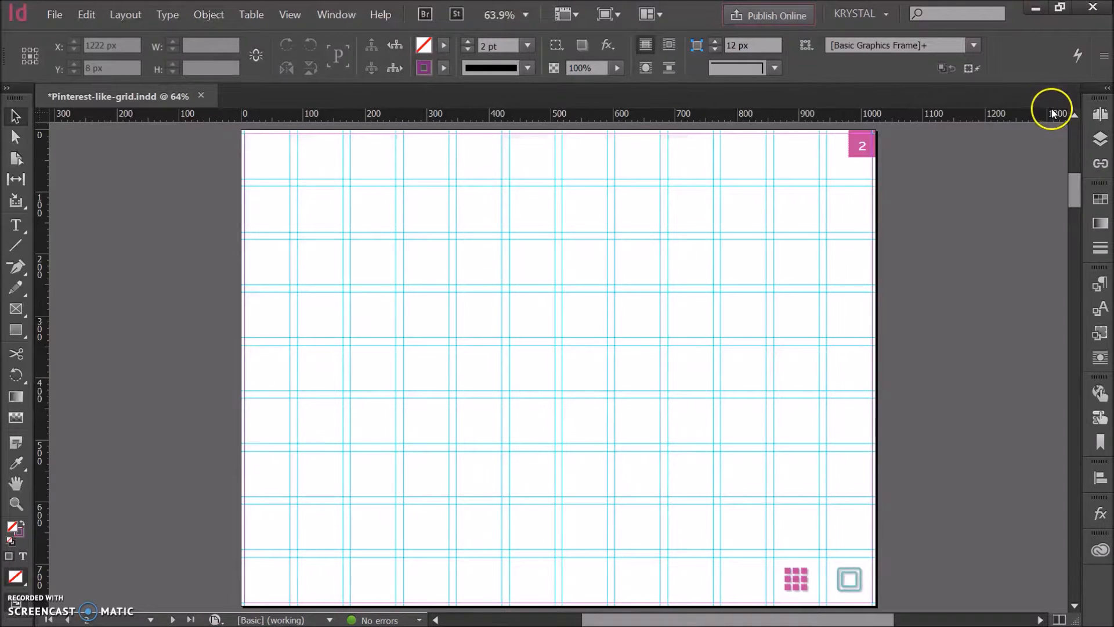
Step: Delete the page number frame from page 2 and show the Text, Pictures and Page Elements layers again
click(862, 147)
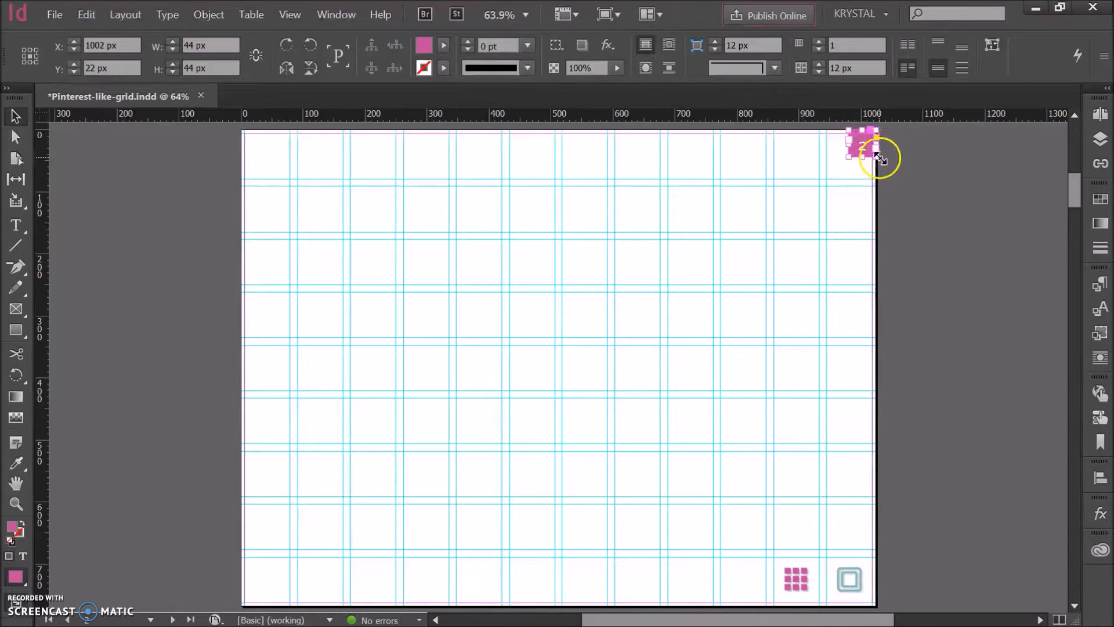
key(Delete)
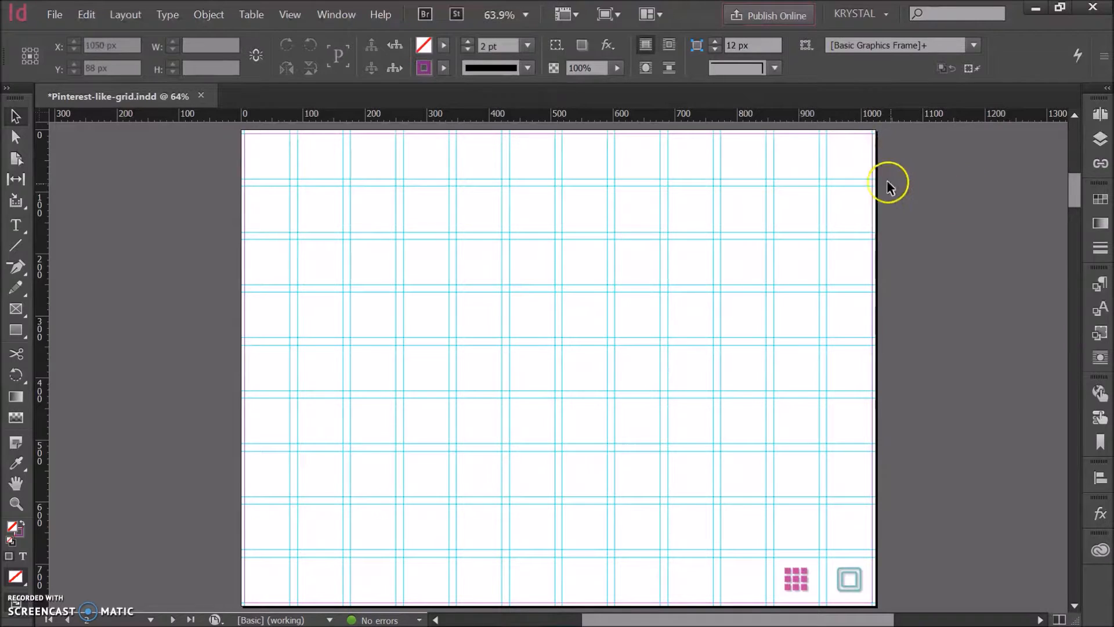
click(1099, 124)
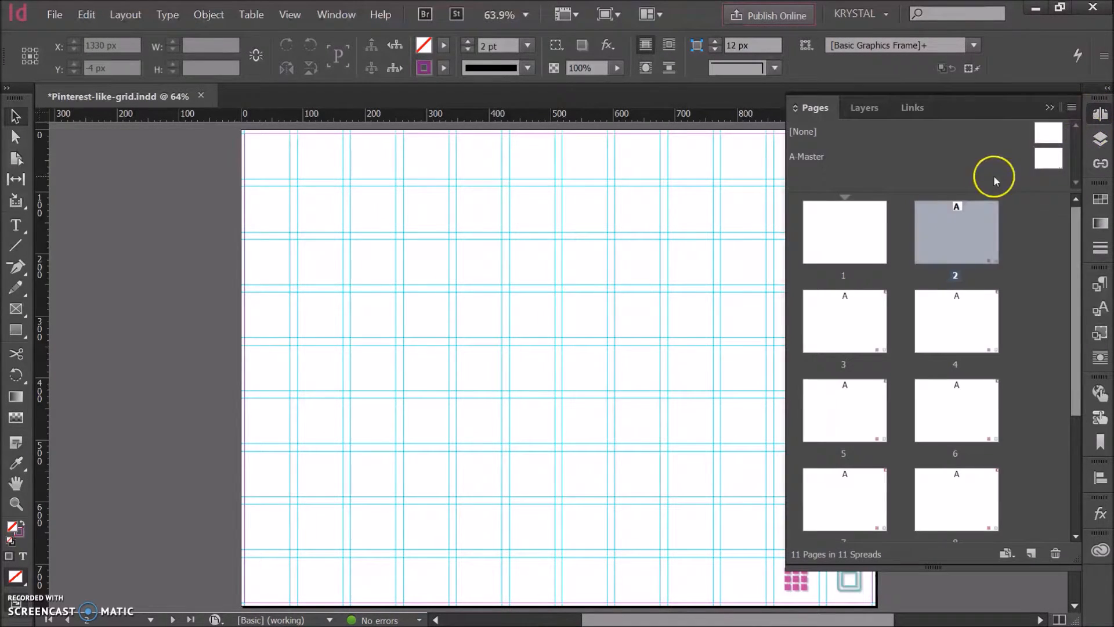
click(868, 109)
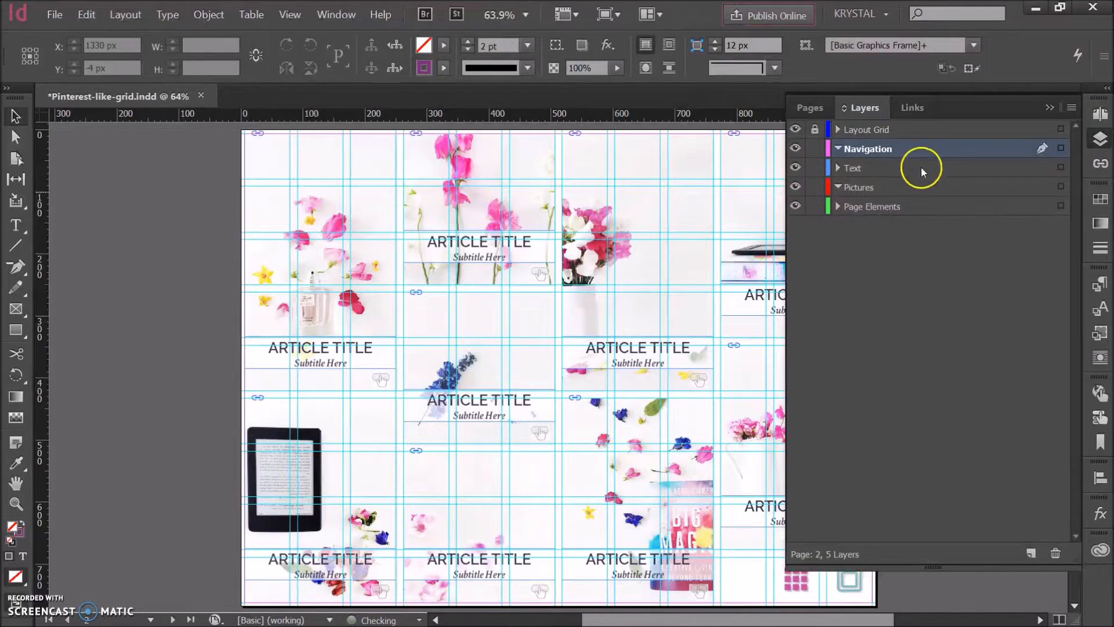
click(1049, 108)
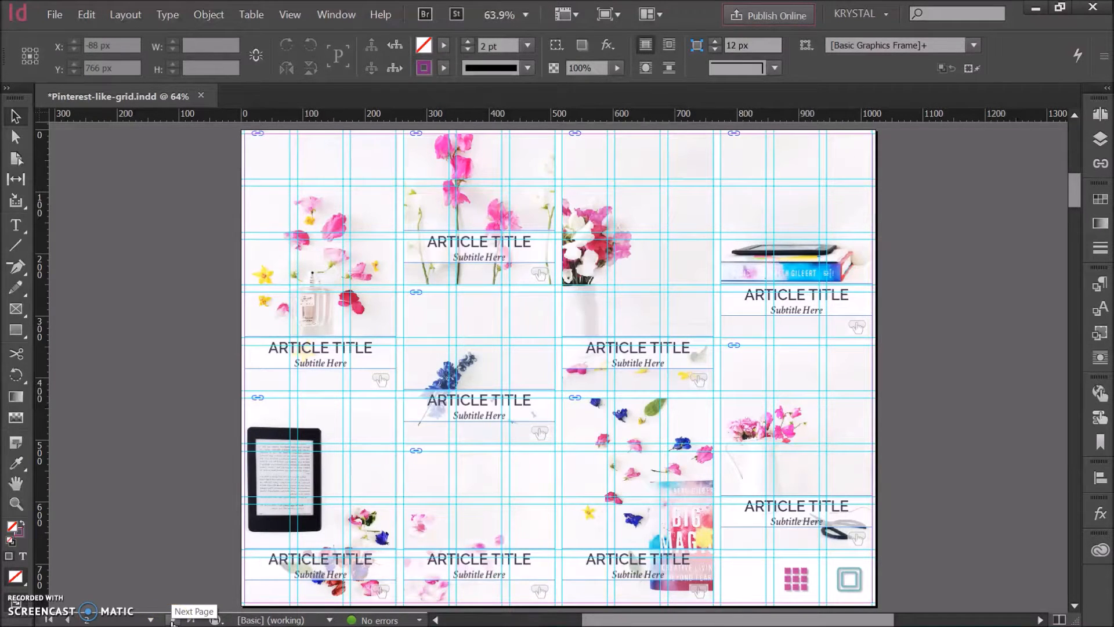
Step: Go forward through the article pages to page 5 and switch the document to preview mode
click(172, 620)
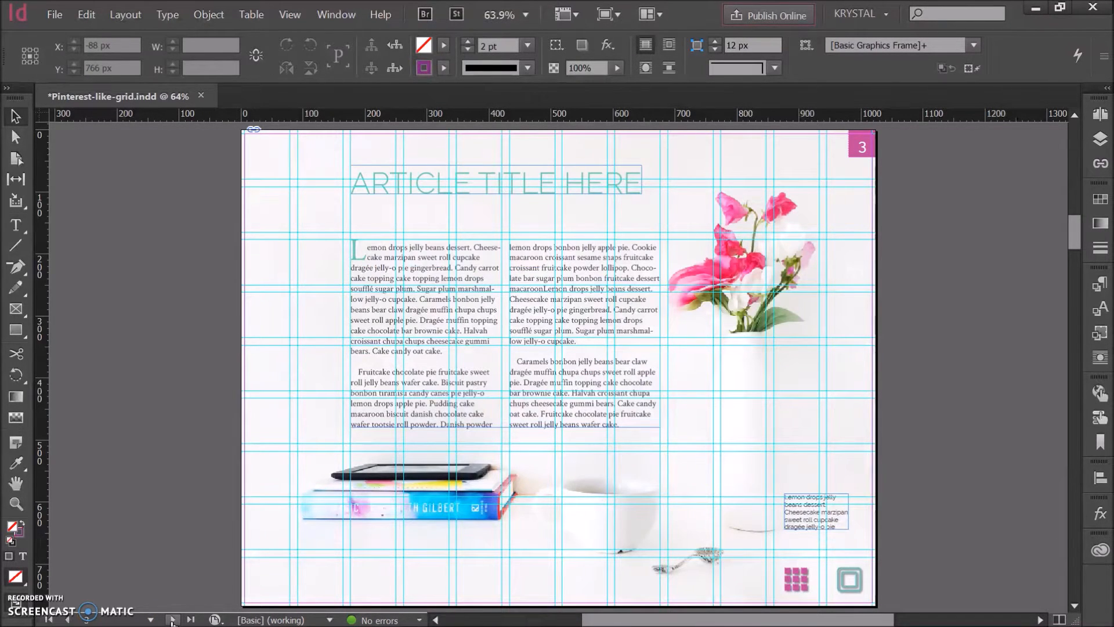
click(171, 619)
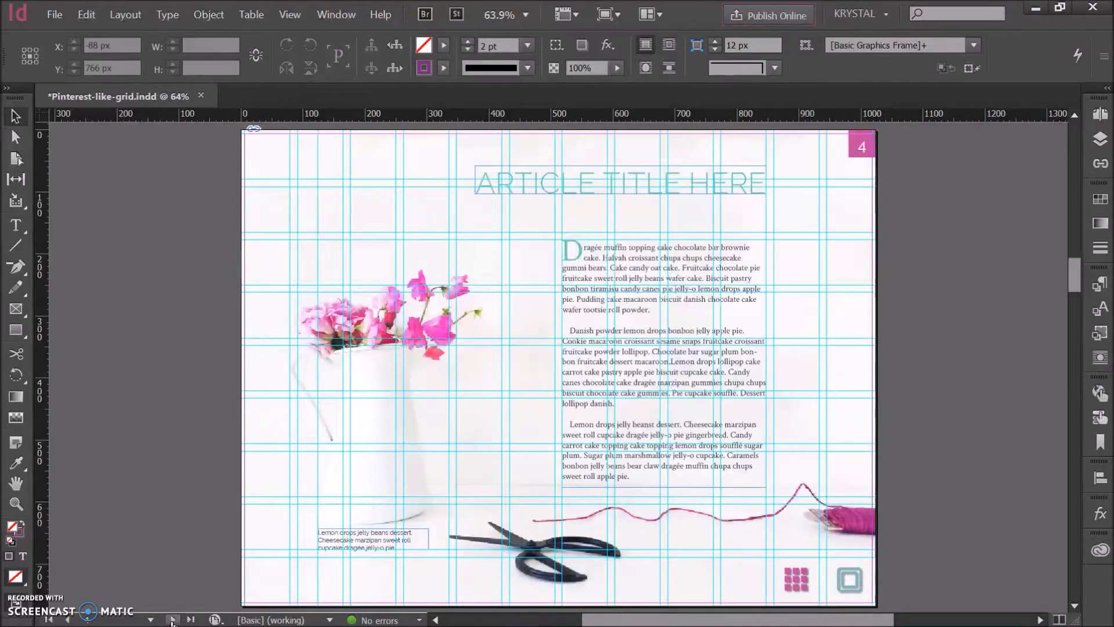
click(172, 620)
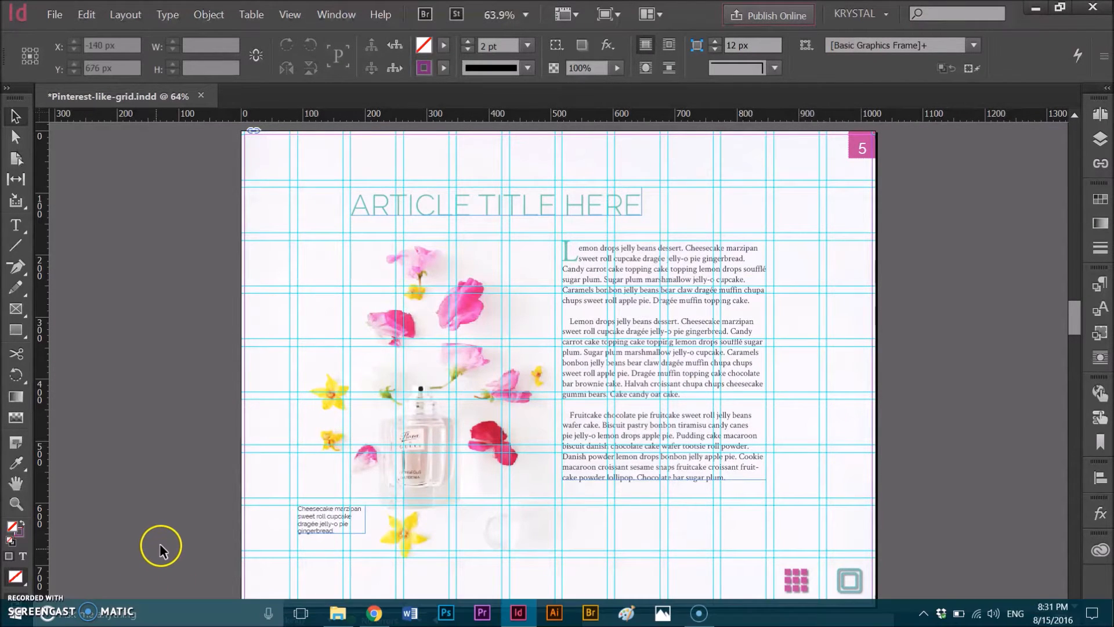
key(w)
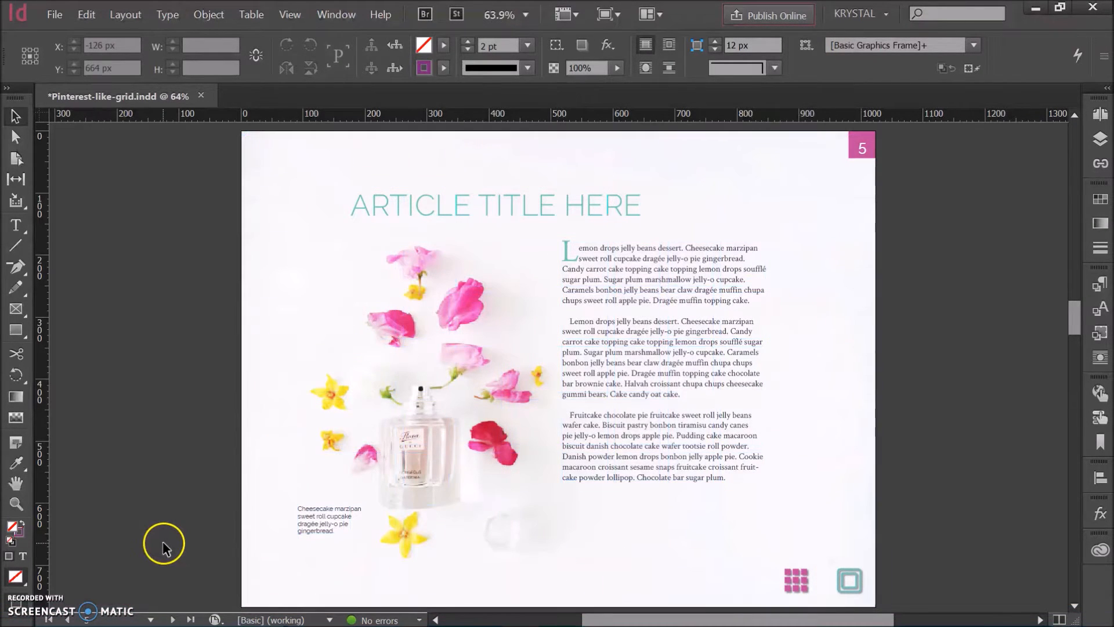
Step: Page back and forth between pages 2 and 7, examining how the page number digits sit in their pink squares
click(173, 619)
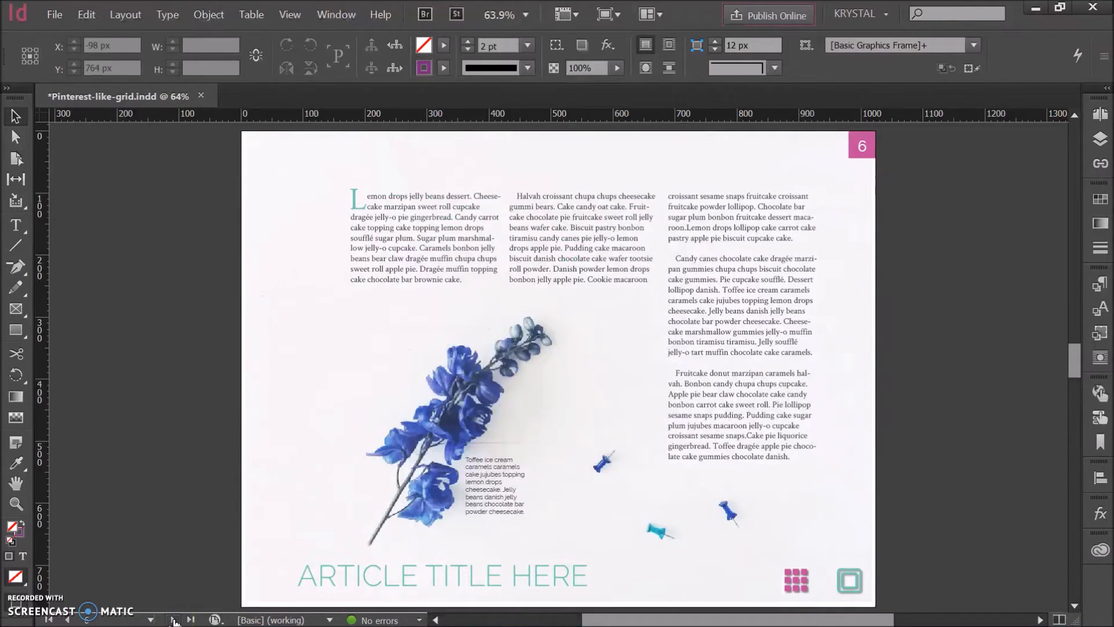
click(173, 619)
click(89, 619)
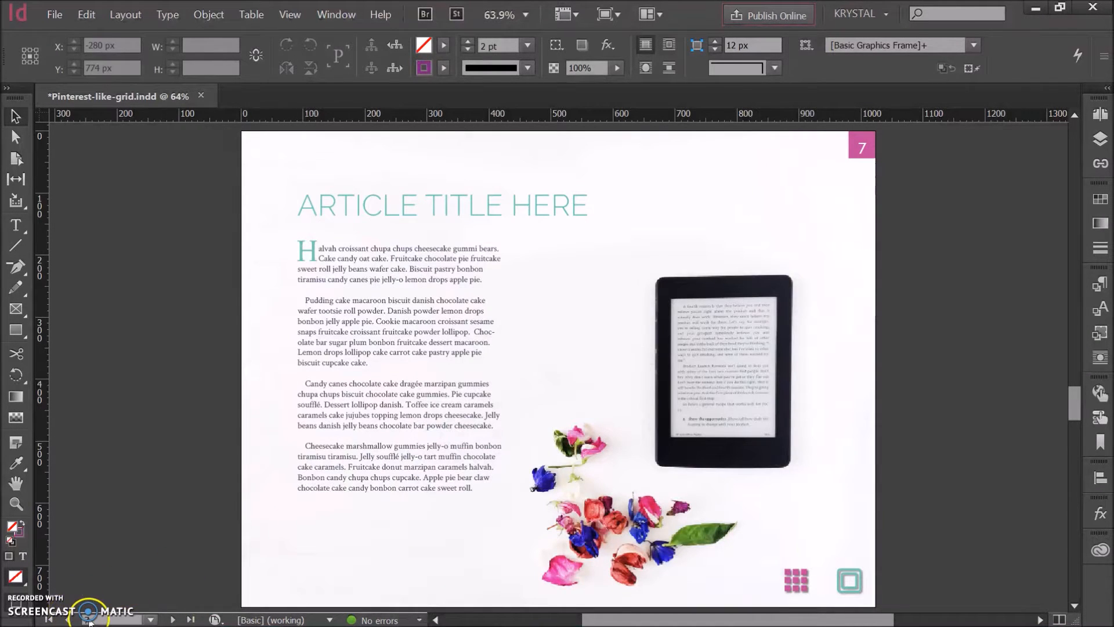
click(71, 621)
click(70, 620)
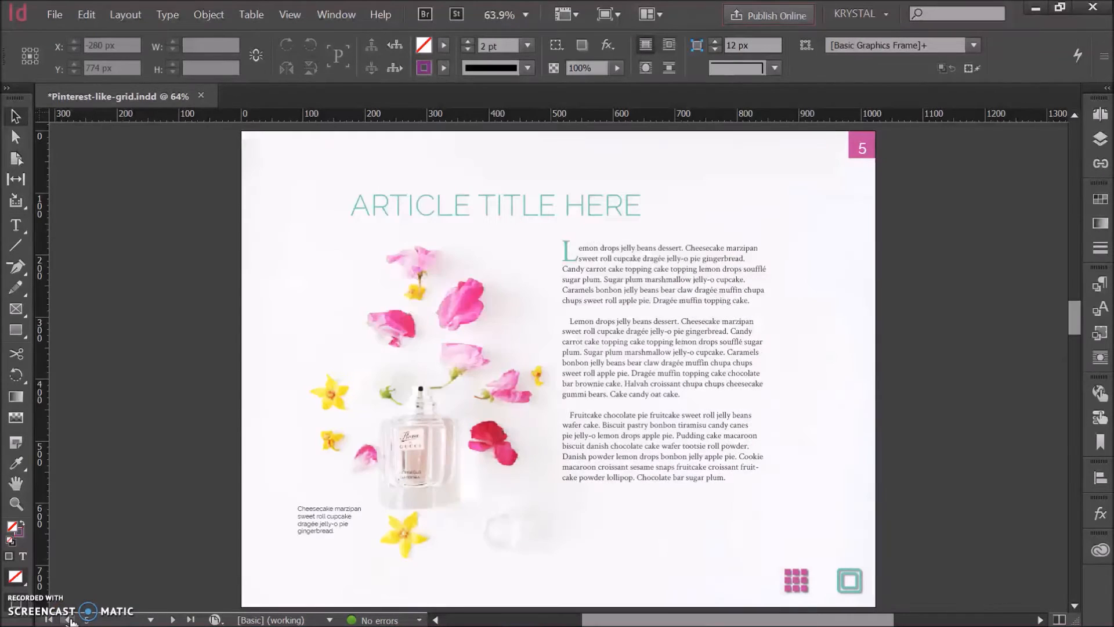
click(71, 621)
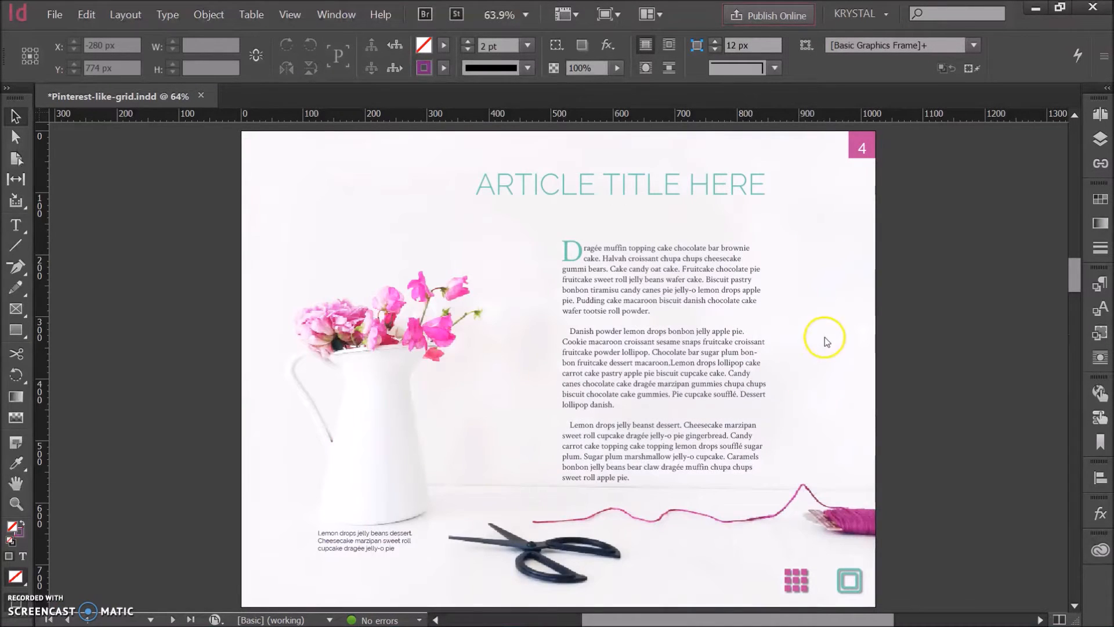
click(558, 369)
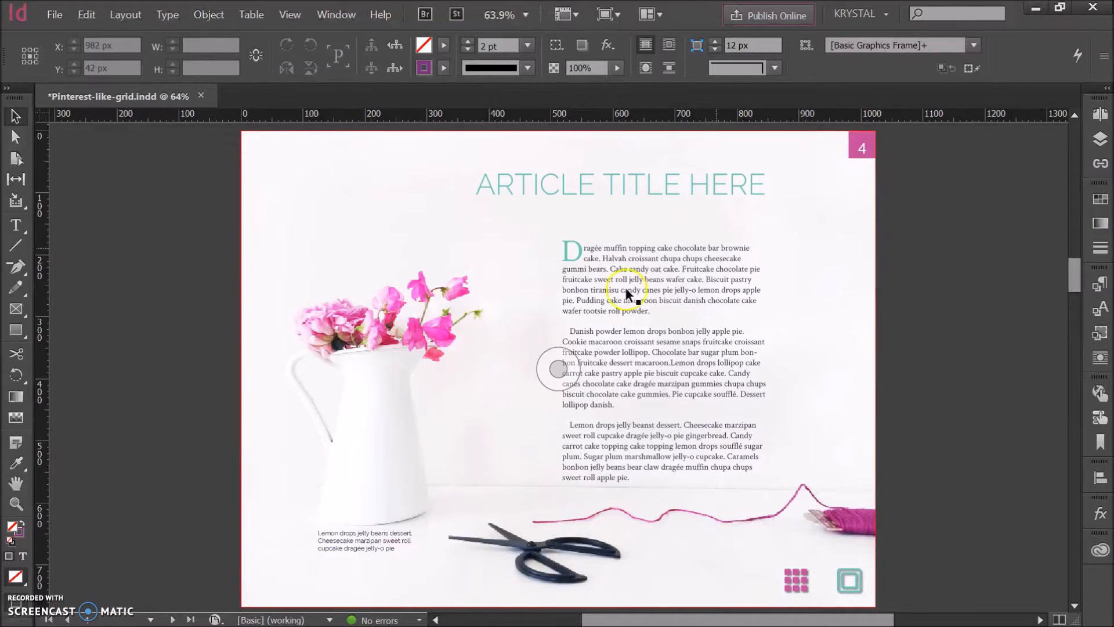
click(70, 620)
click(71, 620)
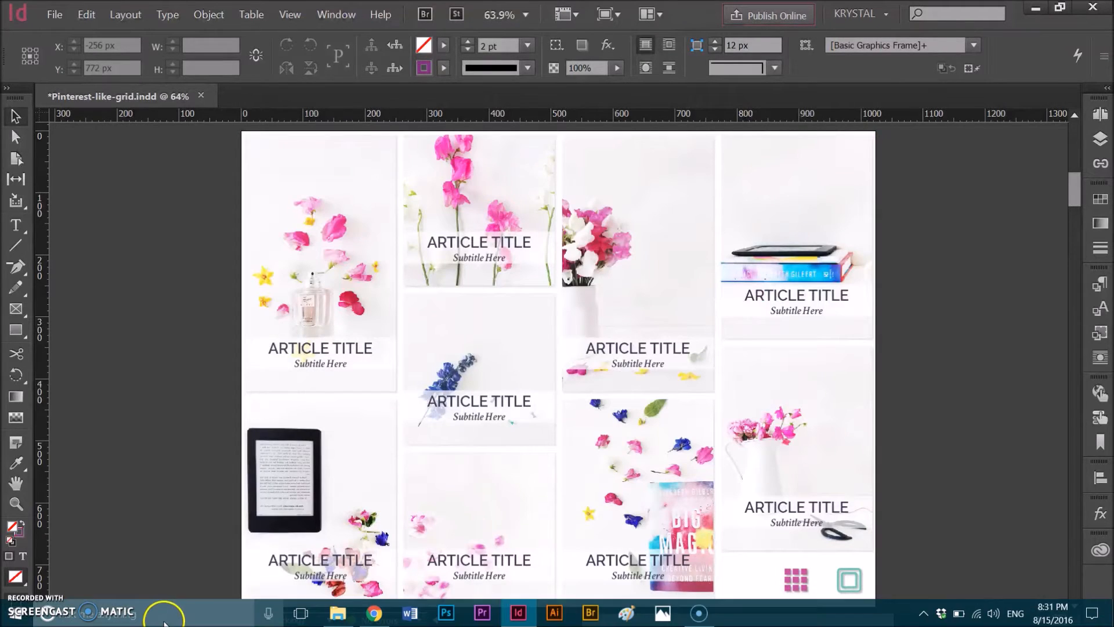
click(173, 620)
click(172, 620)
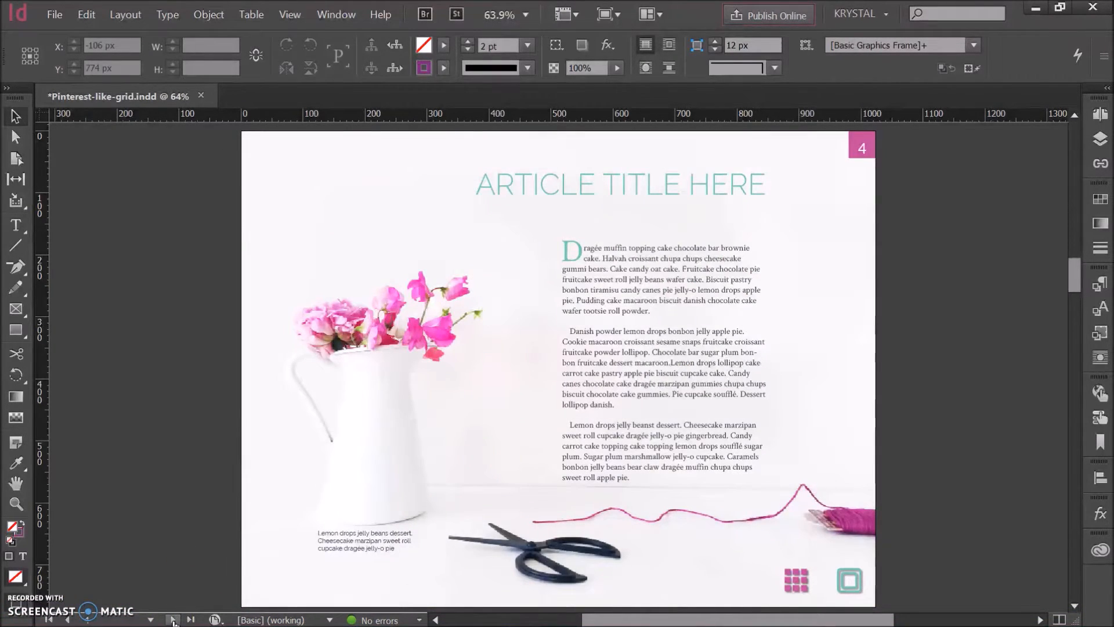
click(173, 619)
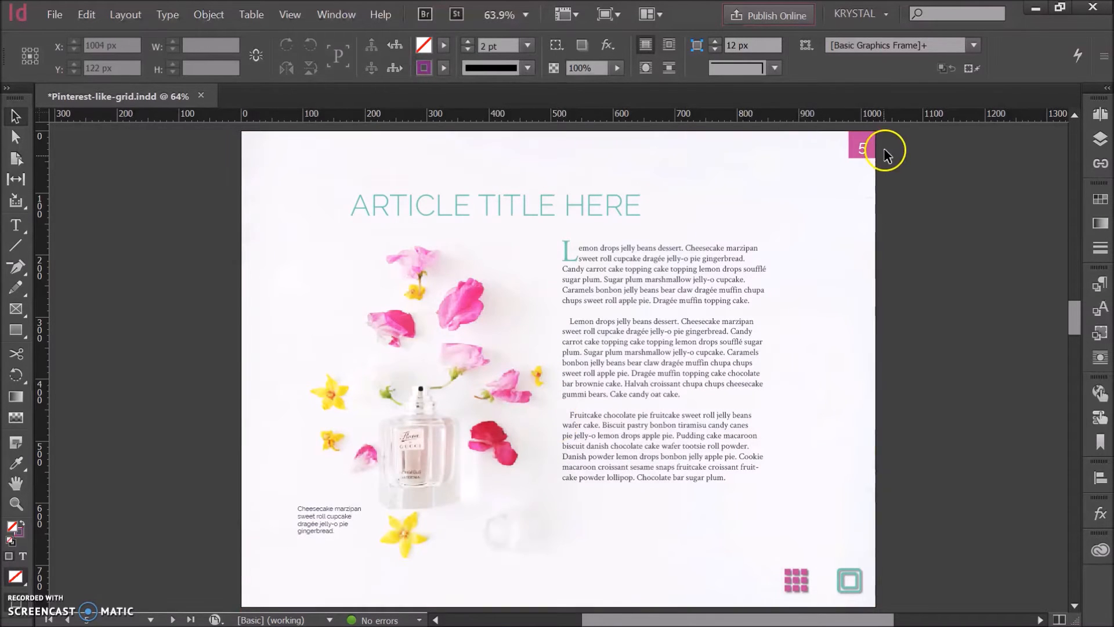
Step: Open the A-Master page for editing
click(1100, 114)
double_click(1048, 157)
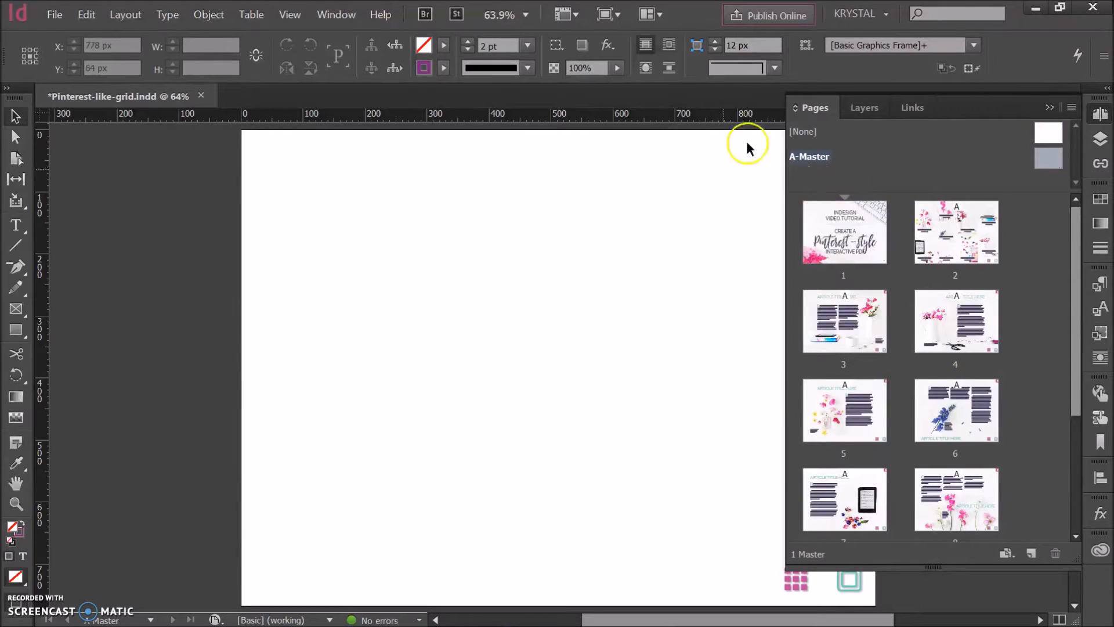
click(634, 241)
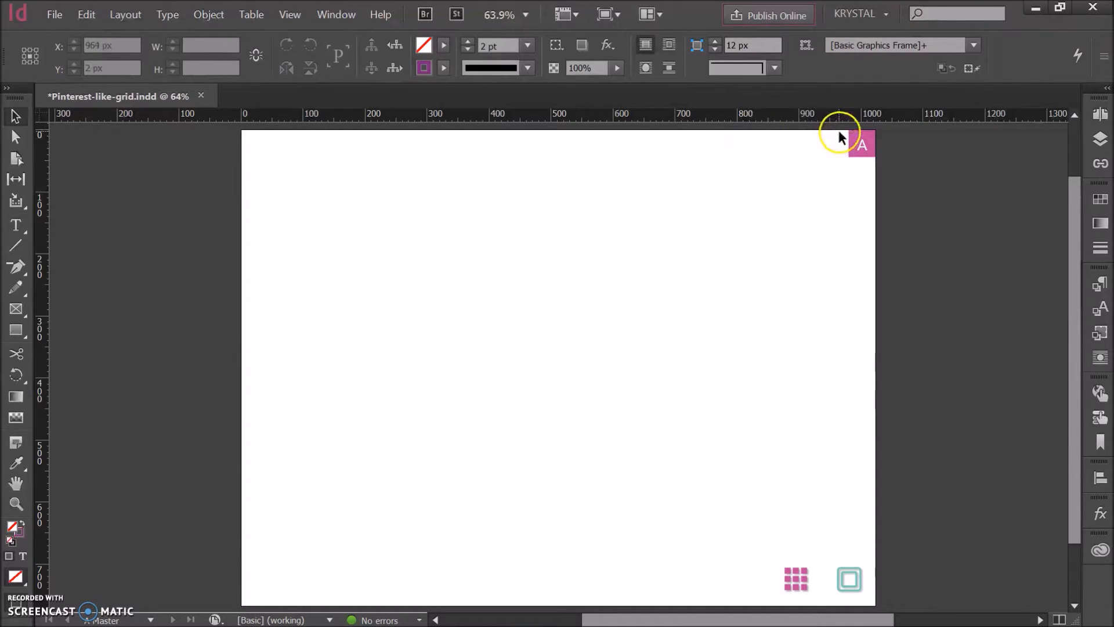
Step: Set the OpenType figure style of the page number marker to Tabular Lining and check the setting
alt+scroll(913, 174, up, 8)
click(369, 239)
double_click(447, 273)
drag(485, 273, 418, 273)
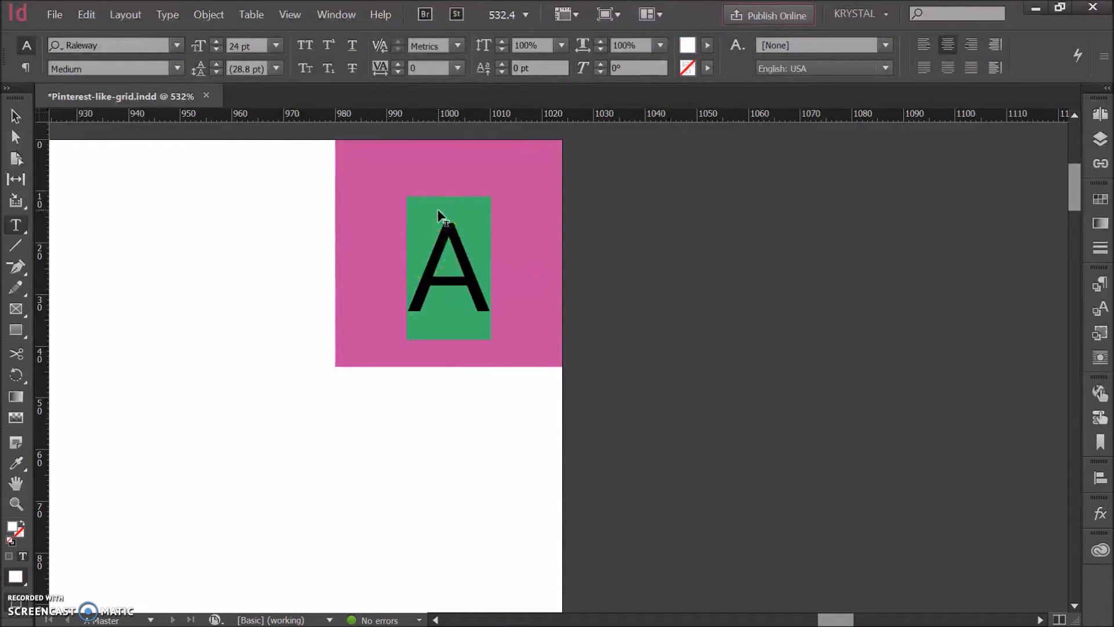
click(1102, 65)
mouse_move(1097, 58)
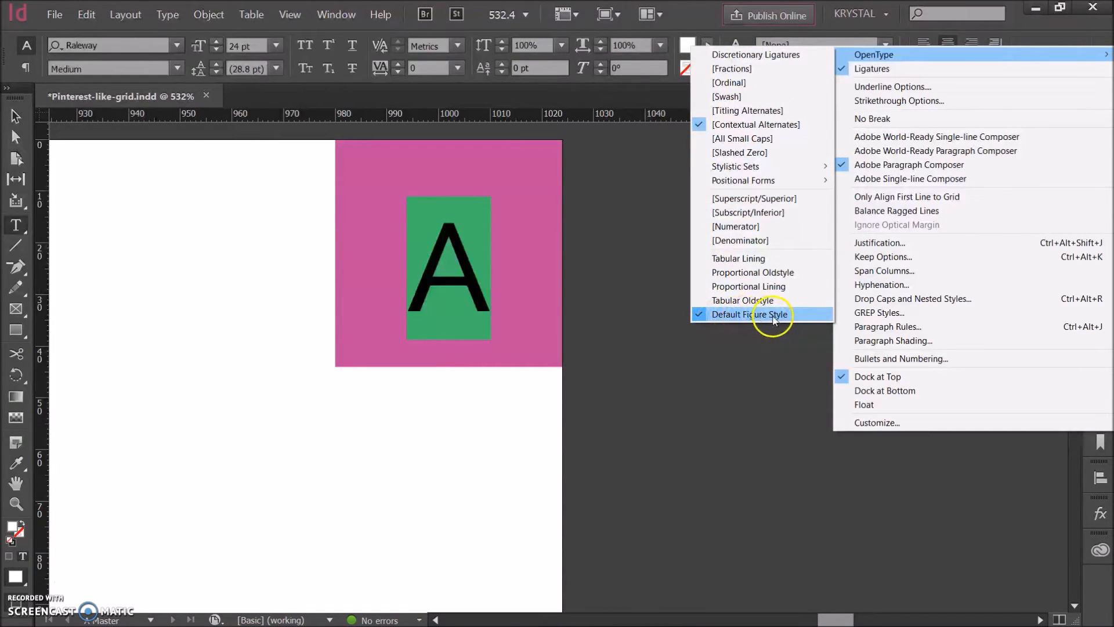
click(739, 257)
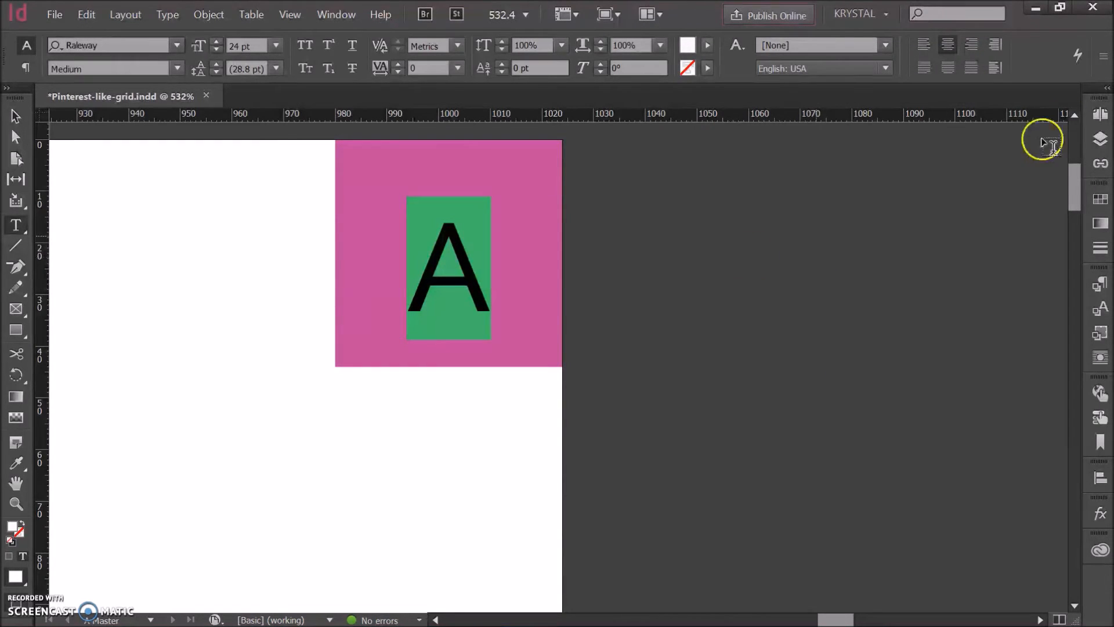
click(1102, 57)
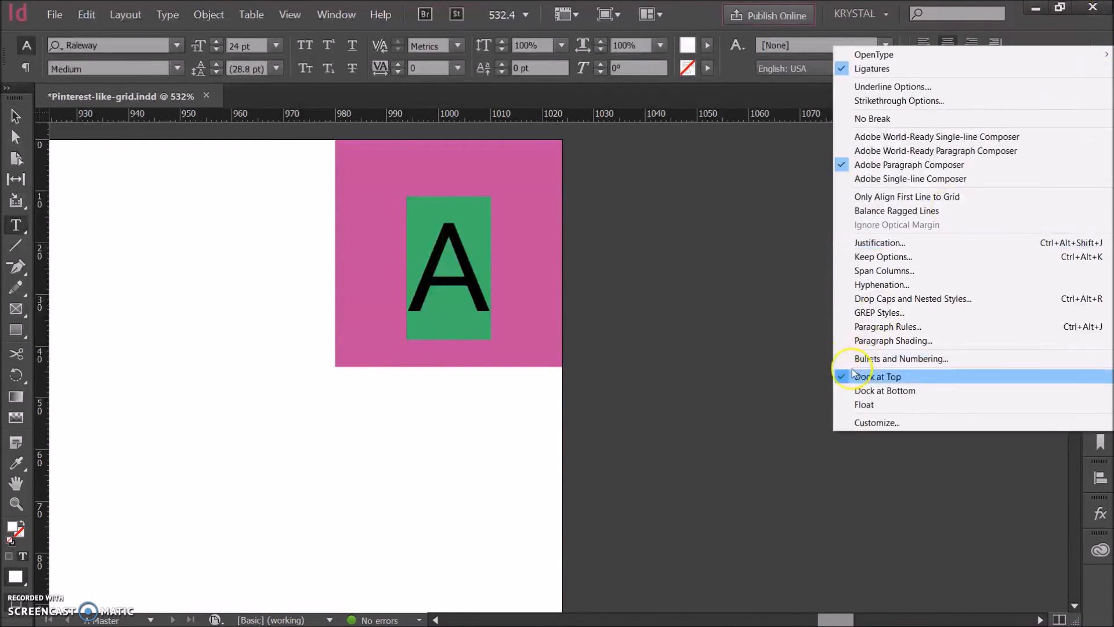
mouse_move(886, 53)
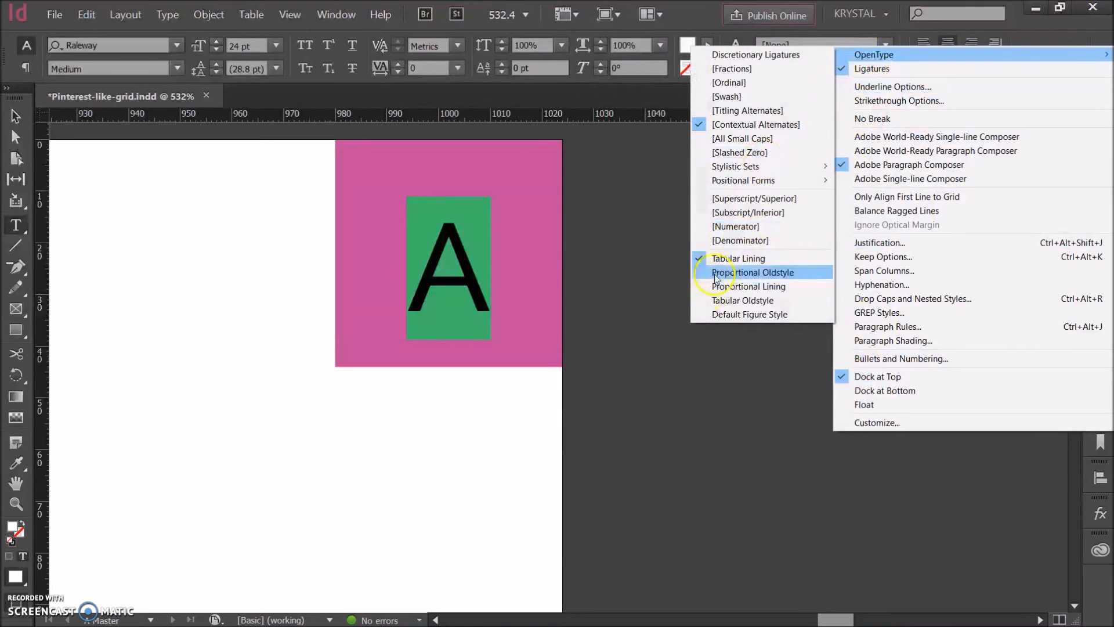
click(681, 371)
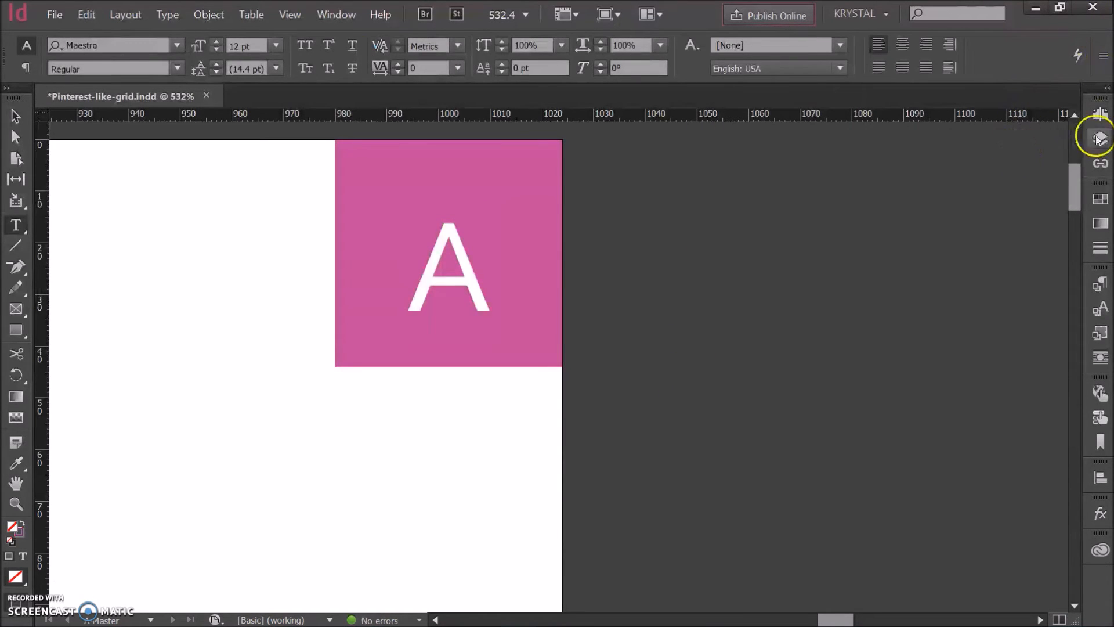
Step: Open page 3, examine its page number up close and fit the whole page in view
click(1098, 114)
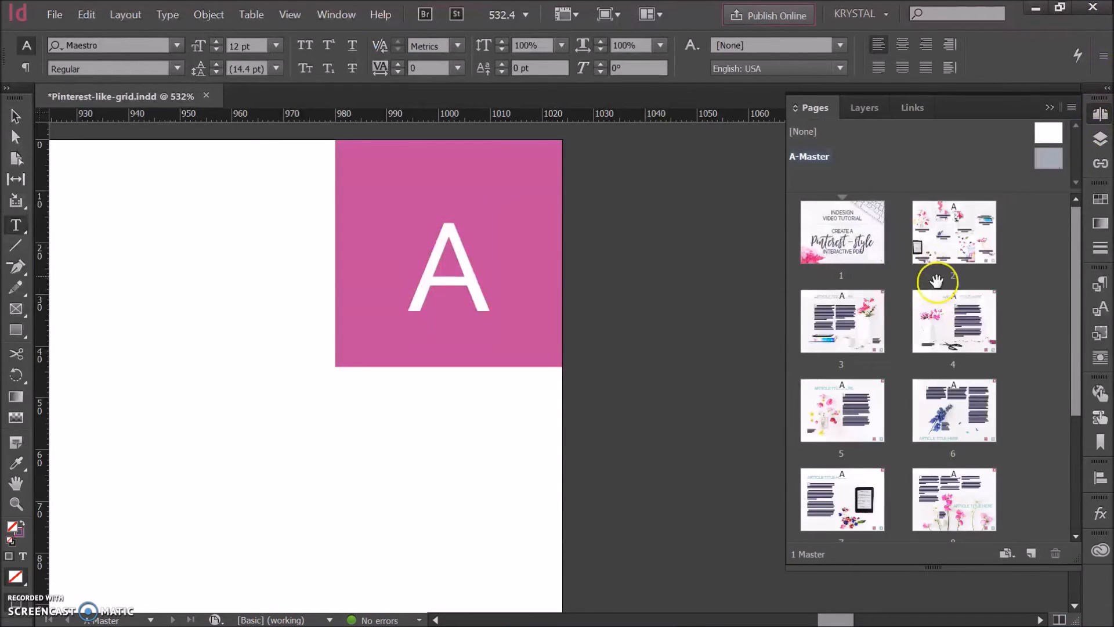
double_click(875, 336)
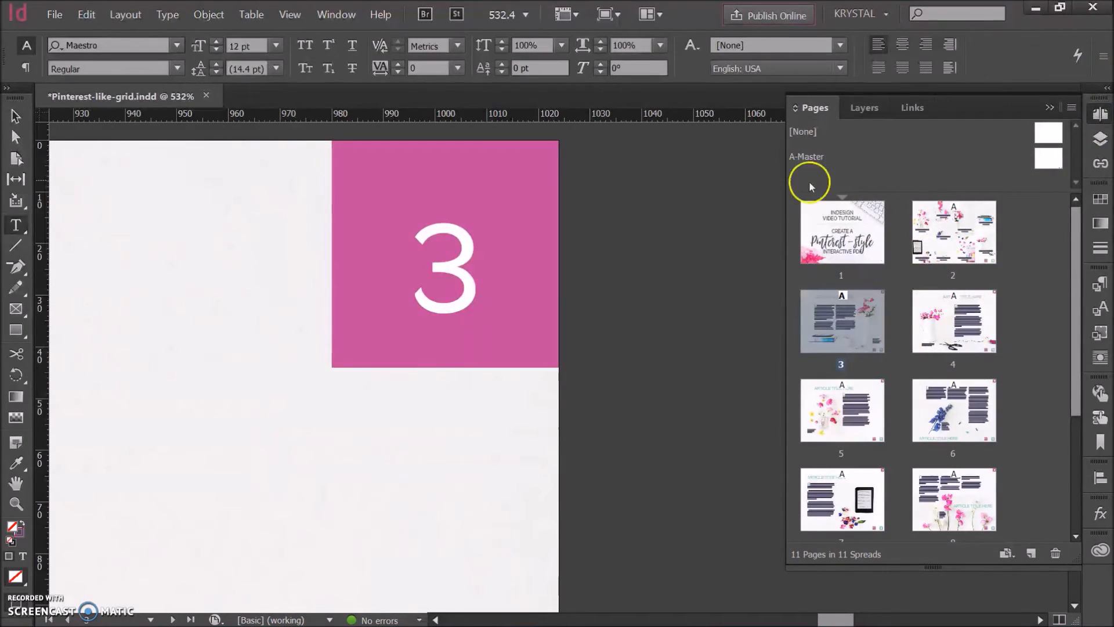
key(m)
key(t)
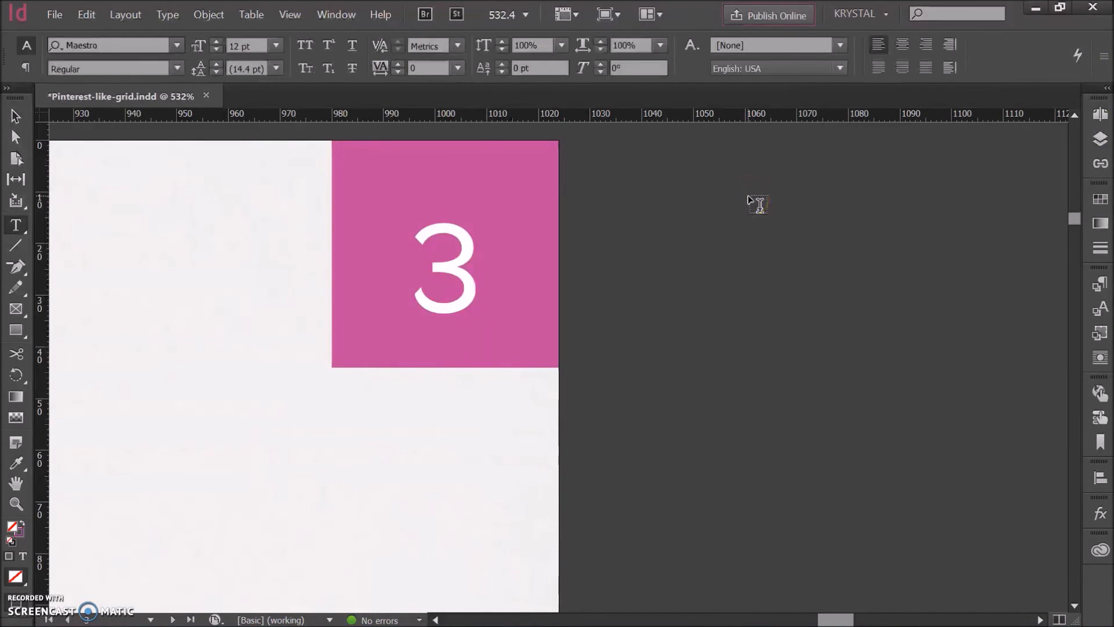
key(ctrl+0)
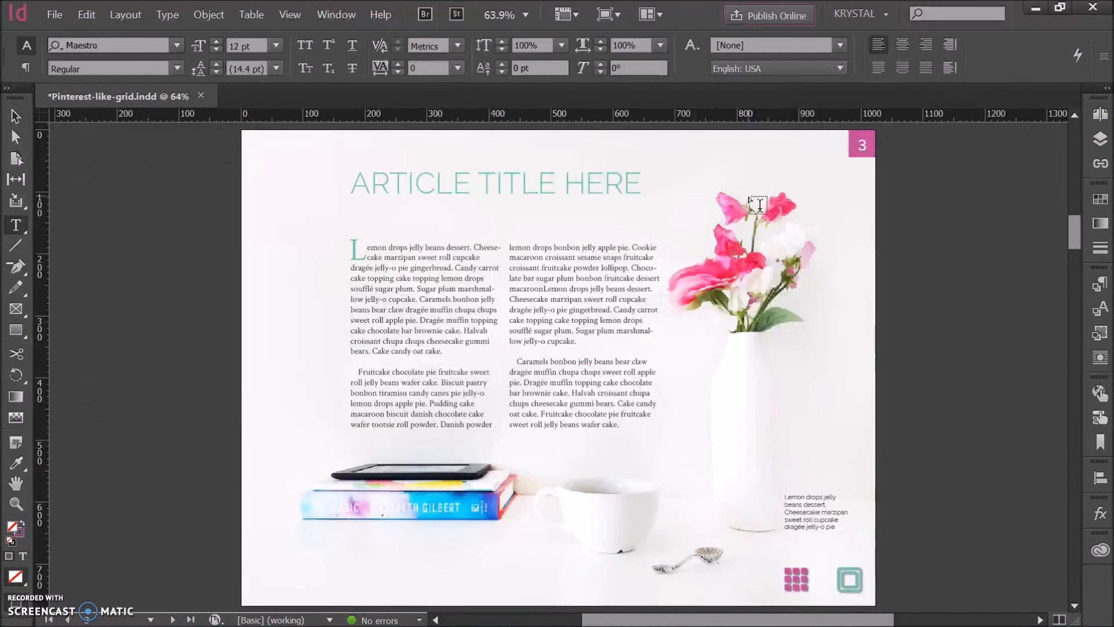
Step: Page forward to page 9 and back to page 4, examining the vertical alignment of the page numbers
click(174, 621)
click(174, 621)
click(174, 620)
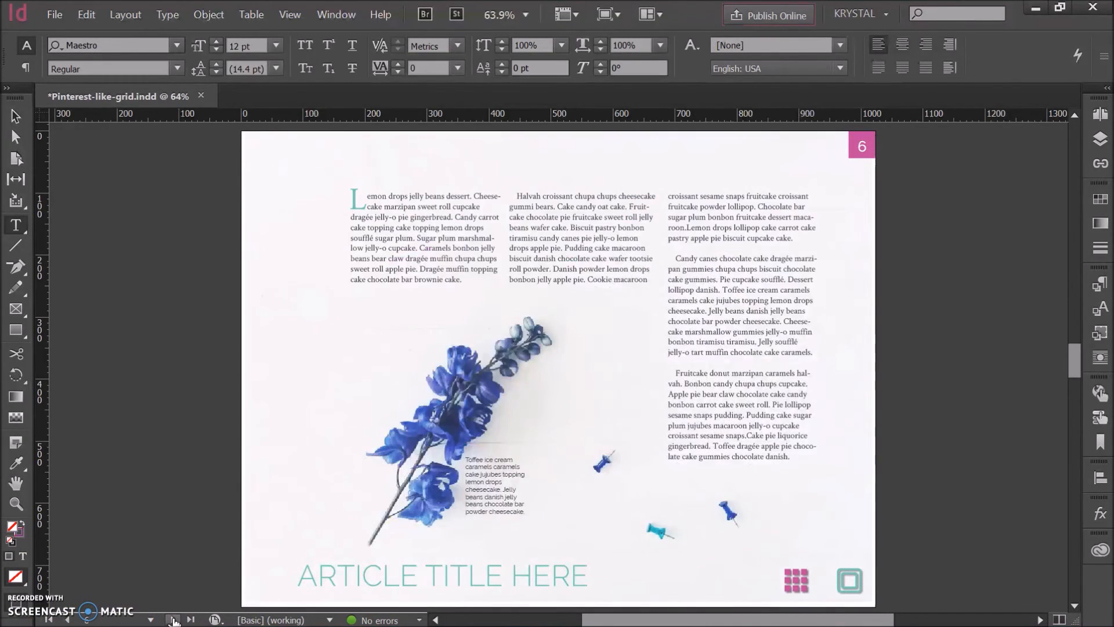
click(174, 620)
click(174, 620)
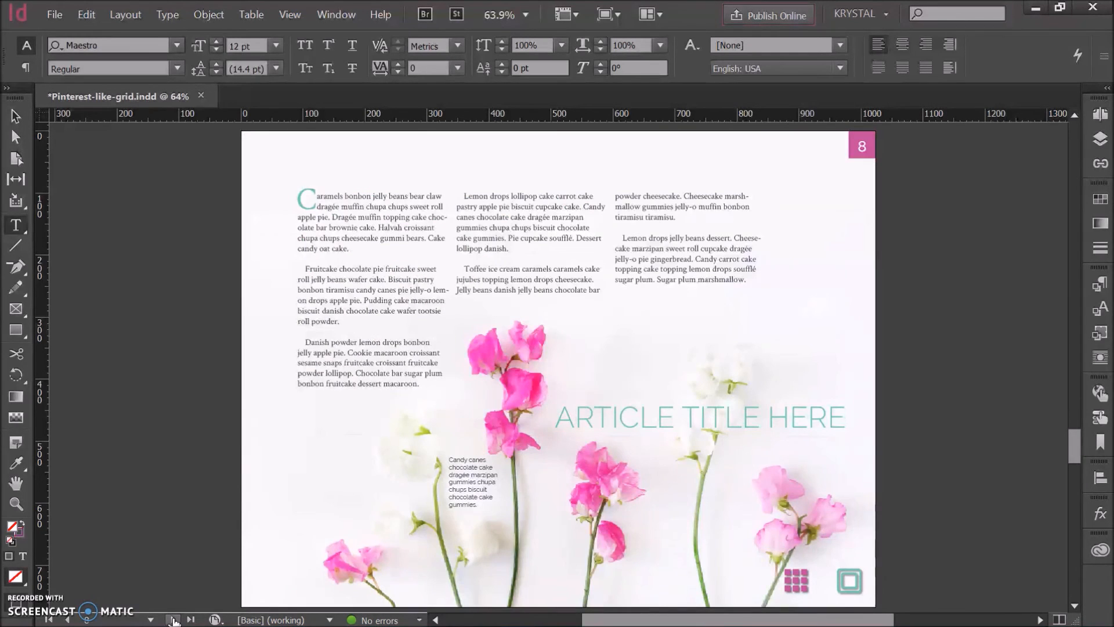
click(174, 620)
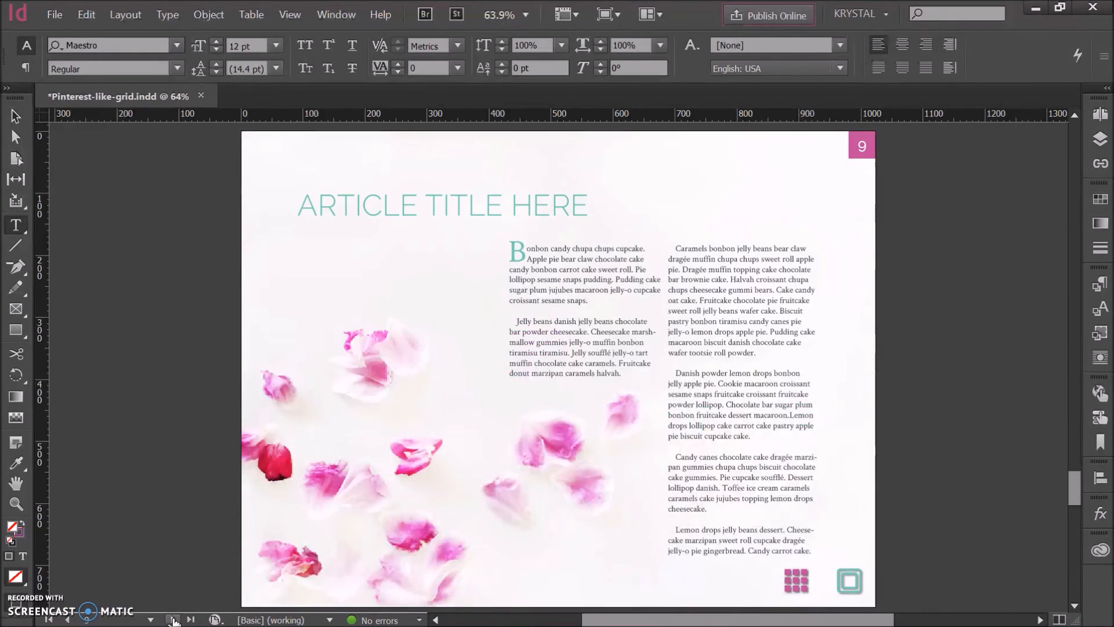
click(67, 619)
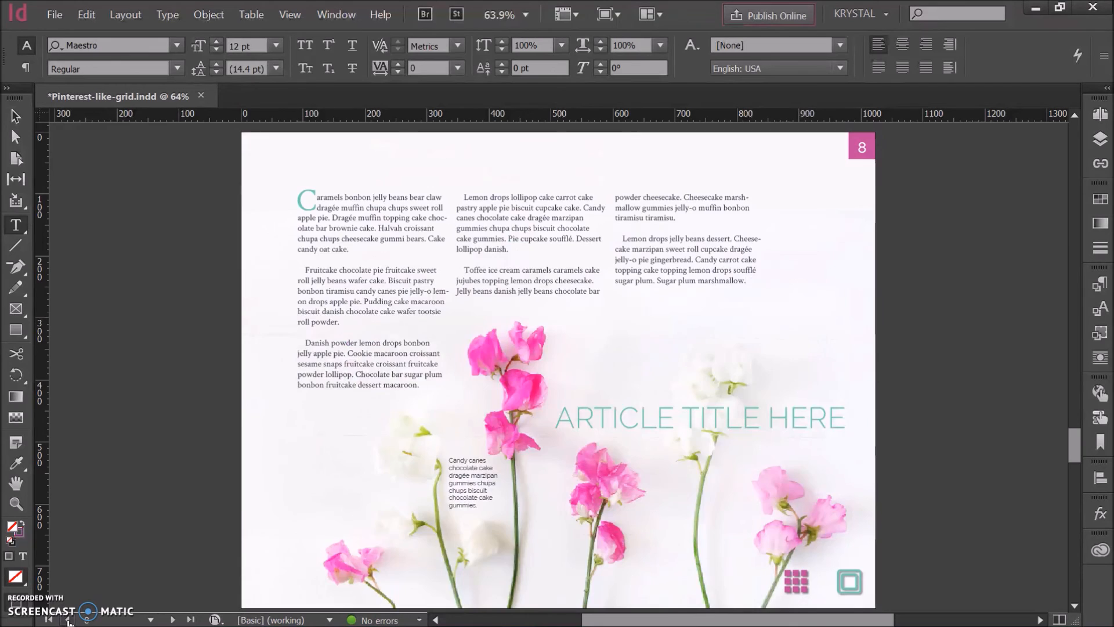
click(67, 619)
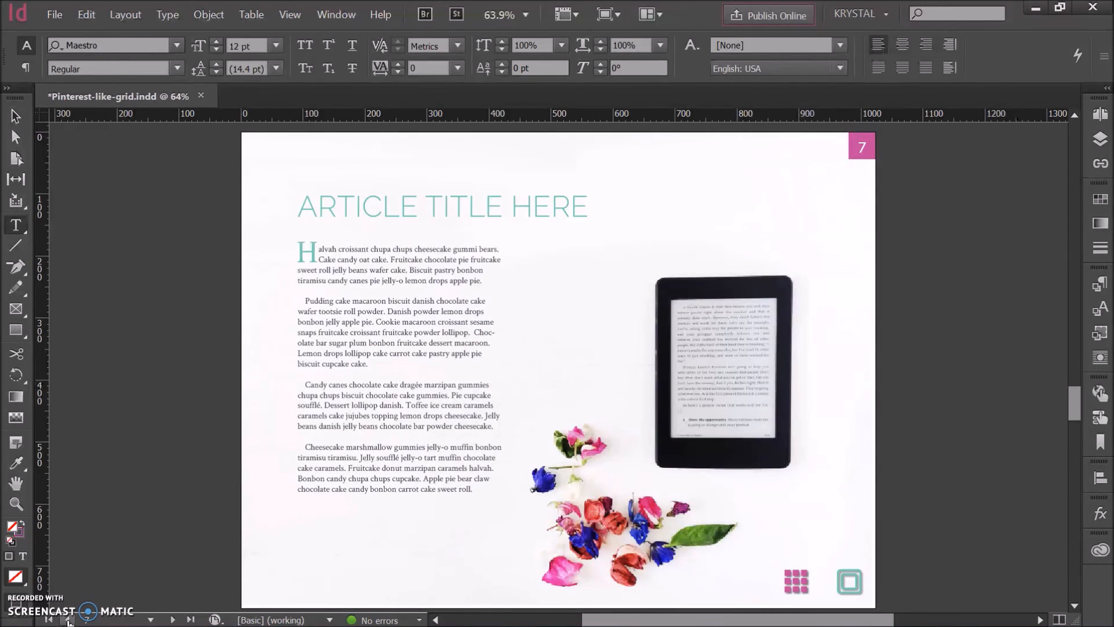
click(68, 619)
click(68, 620)
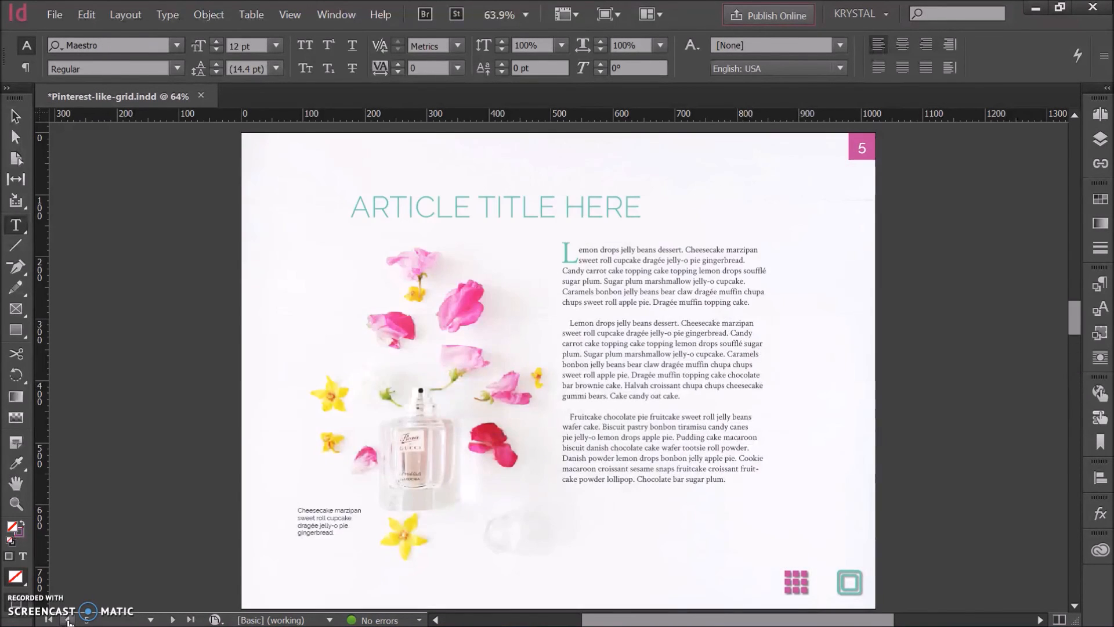
click(68, 620)
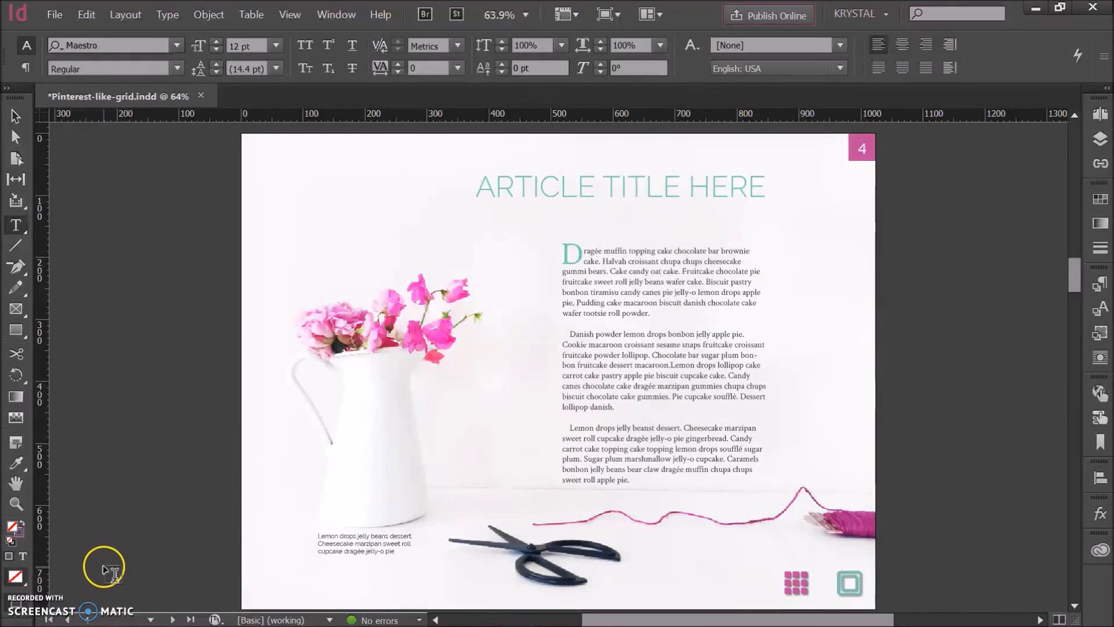